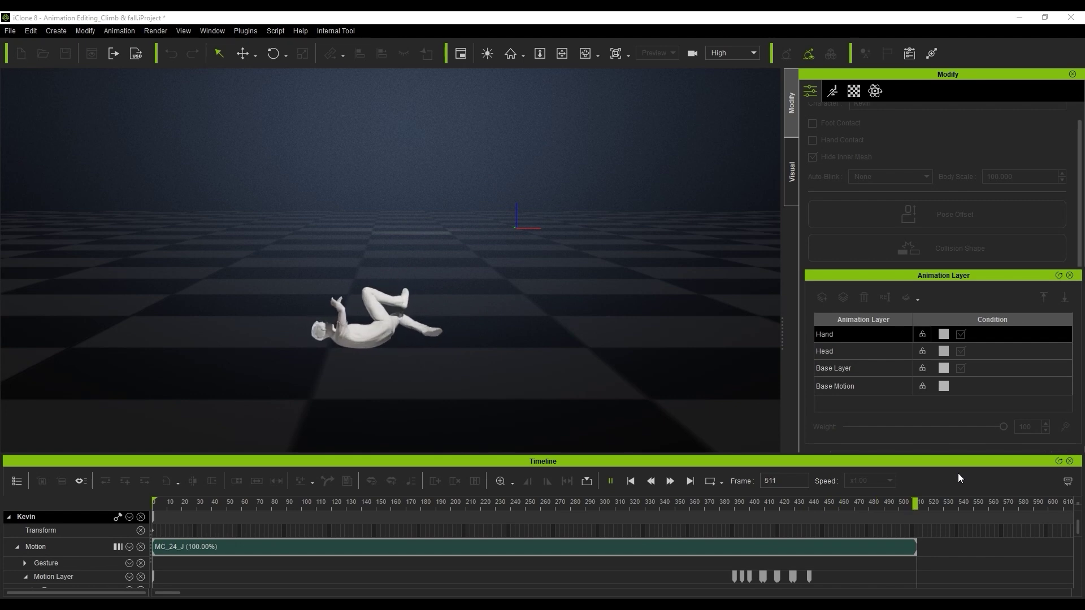
# Step: Flatten all of the falling character's motion with constraint into a single baked clip
pyautogui.click(125, 35)
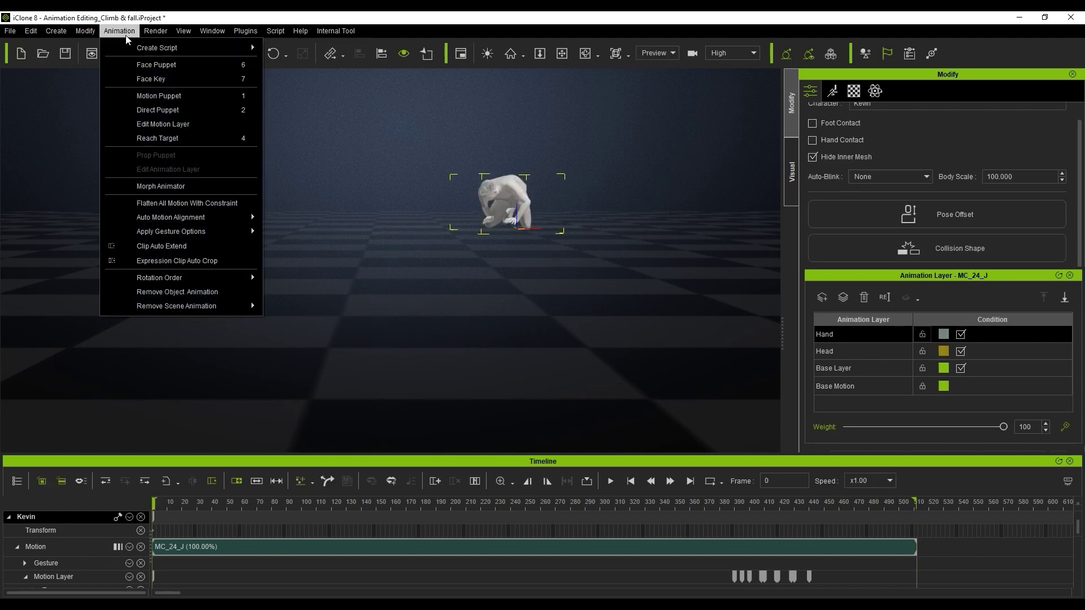
pyautogui.click(209, 202)
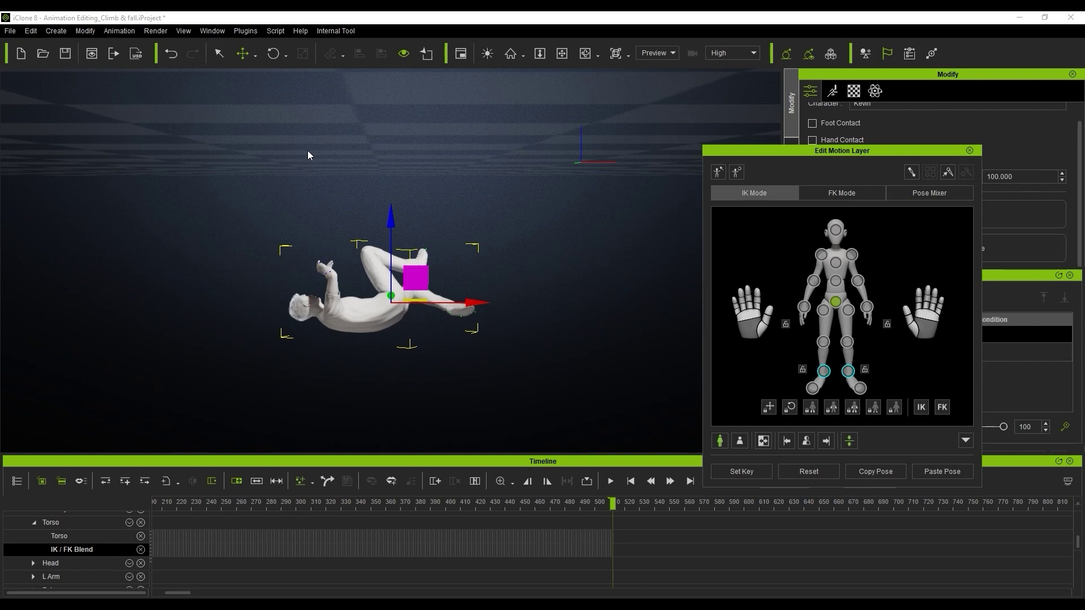
# Step: Enable Foot Contact and raise the character's hip above the floor at the end of the fall
pyautogui.click(824, 373)
pyautogui.click(848, 371)
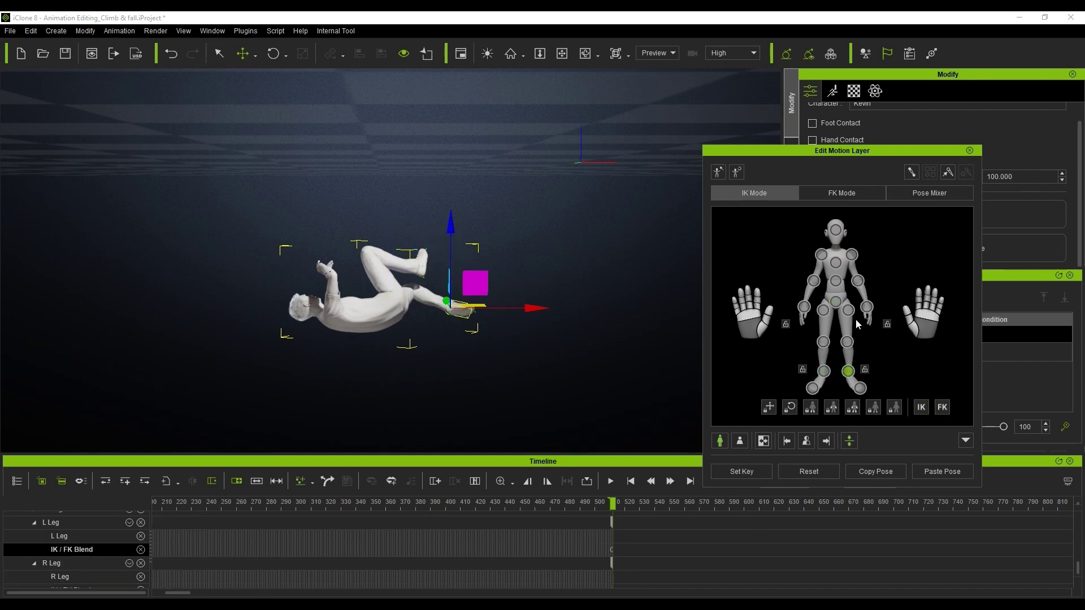
pyautogui.click(838, 299)
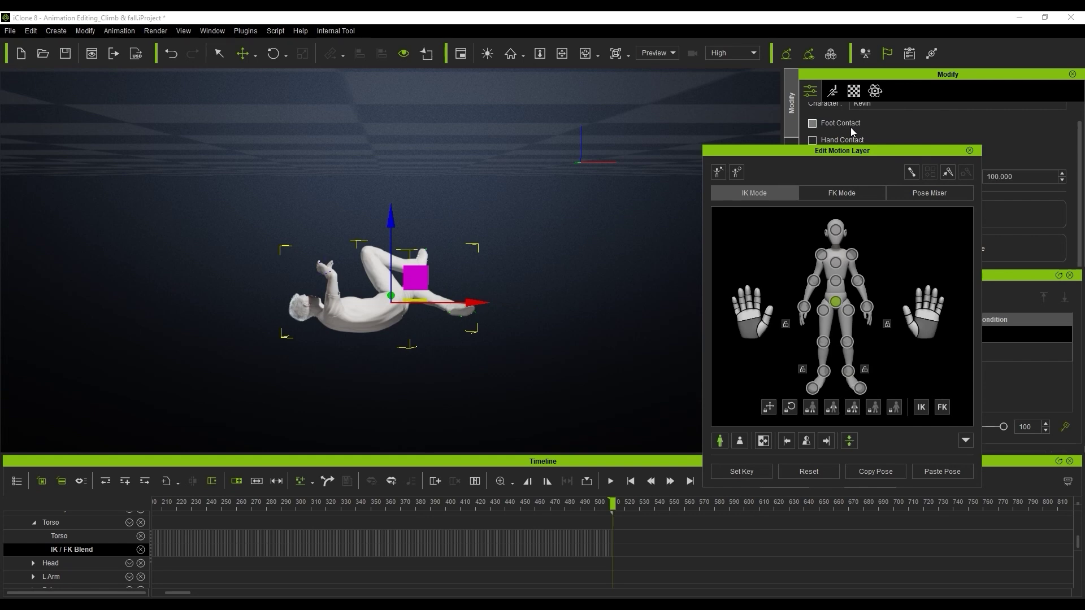
pyautogui.click(812, 123)
pyautogui.moveTo(395, 223); pyautogui.dragTo(416, 83)
pyautogui.moveTo(417, 82); pyautogui.dragTo(452, 164, button='middle')
pyautogui.scroll(-2, 488, 187)
pyautogui.moveTo(390, 162); pyautogui.dragTo(394, 140)
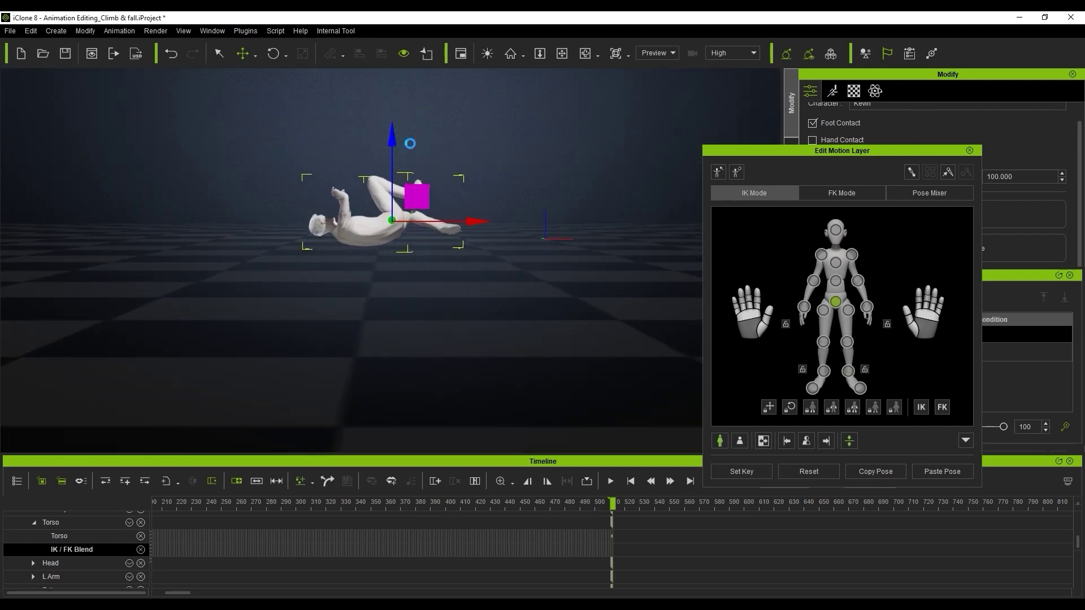
# Step: Adjust the lying pose's hip height with Foot Contact off and both feet locked in translation and rotation
pyautogui.scroll(5, 444, 159)
pyautogui.moveTo(444, 156); pyautogui.dragTo(446, 157, button='right')
pyautogui.moveTo(385, 205); pyautogui.dragTo(385, 215)
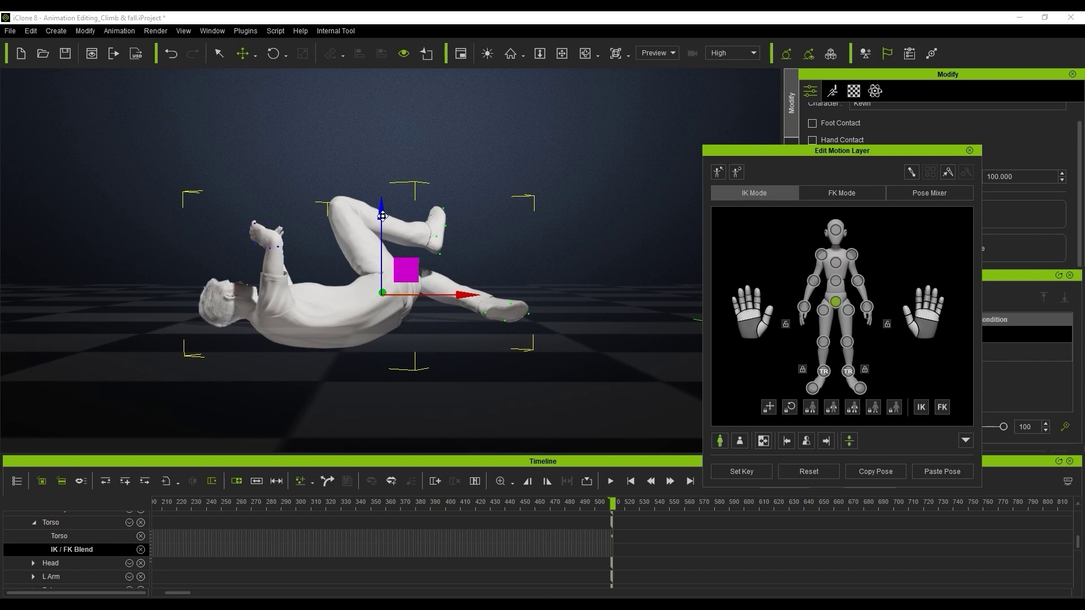
pyautogui.moveTo(380, 214); pyautogui.dragTo(380, 188)
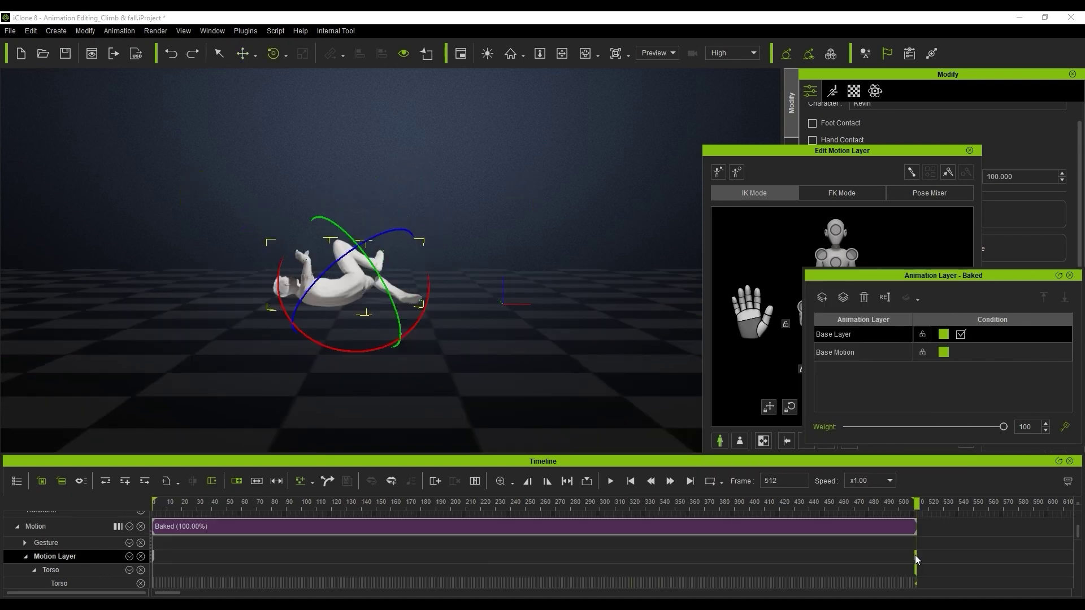
# Step: Copy the Motion Layer key from frame 512 to frame 0, and scrub through the clip to check the raised motion
pyautogui.rightClick(917, 554)
pyautogui.click(958, 439)
pyautogui.click(631, 483)
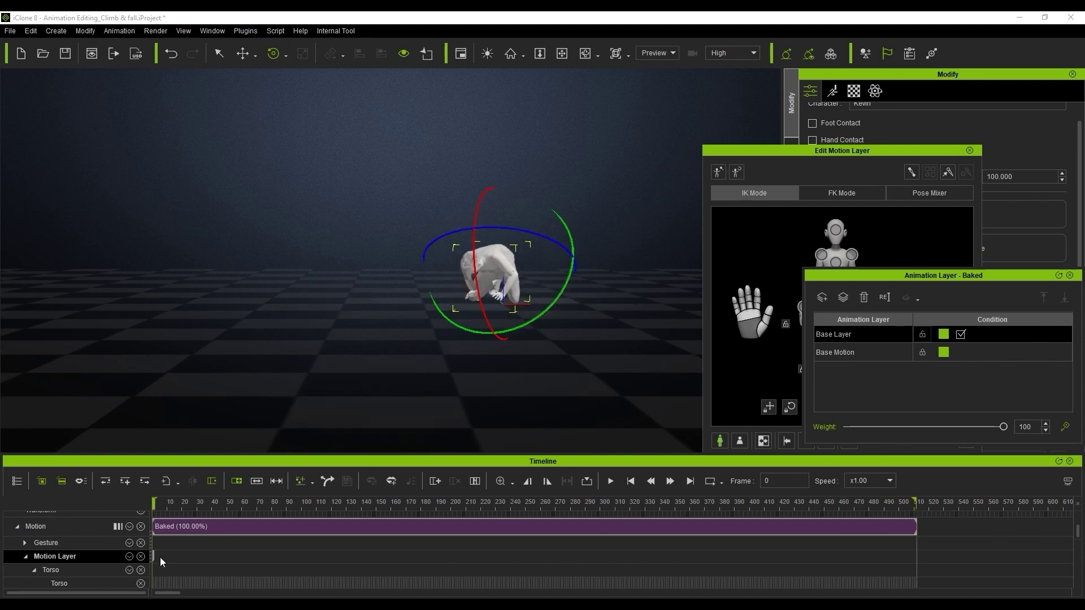
pyautogui.rightClick(156, 563)
pyautogui.click(187, 470)
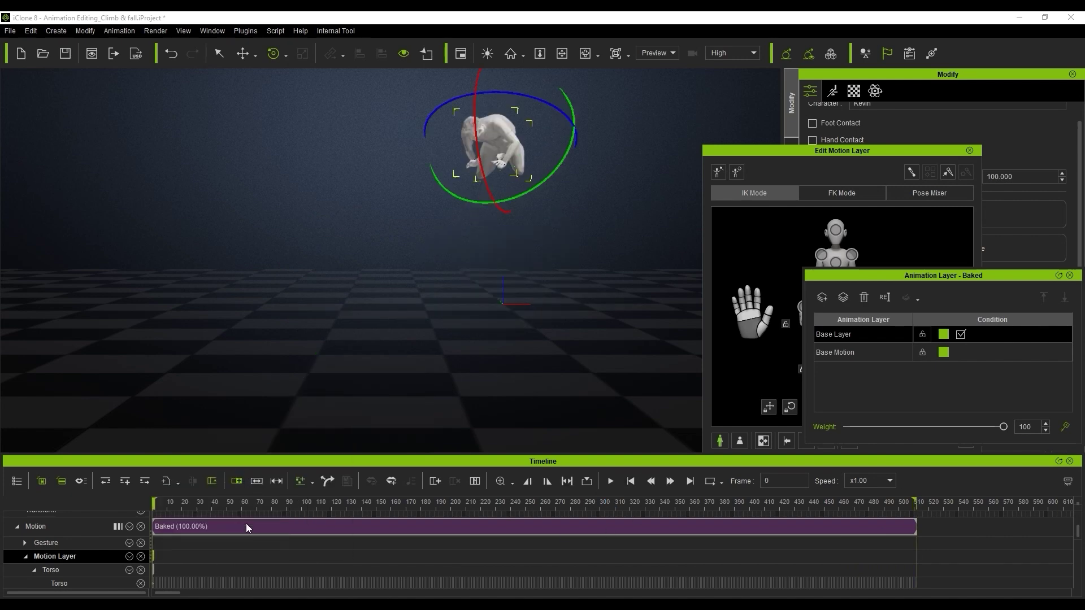
pyautogui.moveTo(172, 509); pyautogui.dragTo(880, 508)
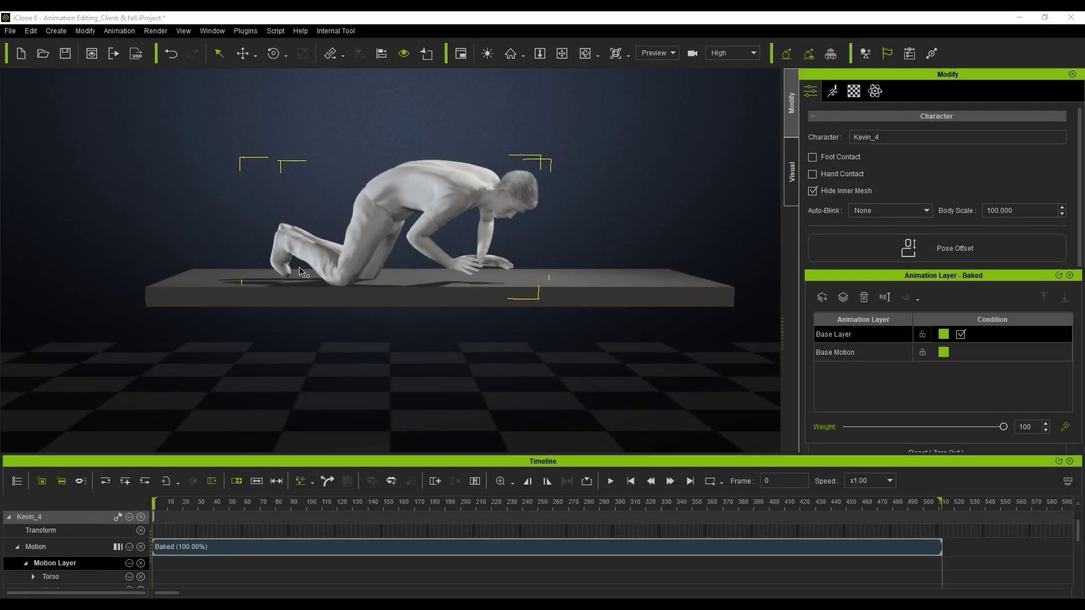
# Step: Add an animation layer named "arm" and lower the character's arm so the hand meets the platform at frame 0
pyautogui.click(822, 298)
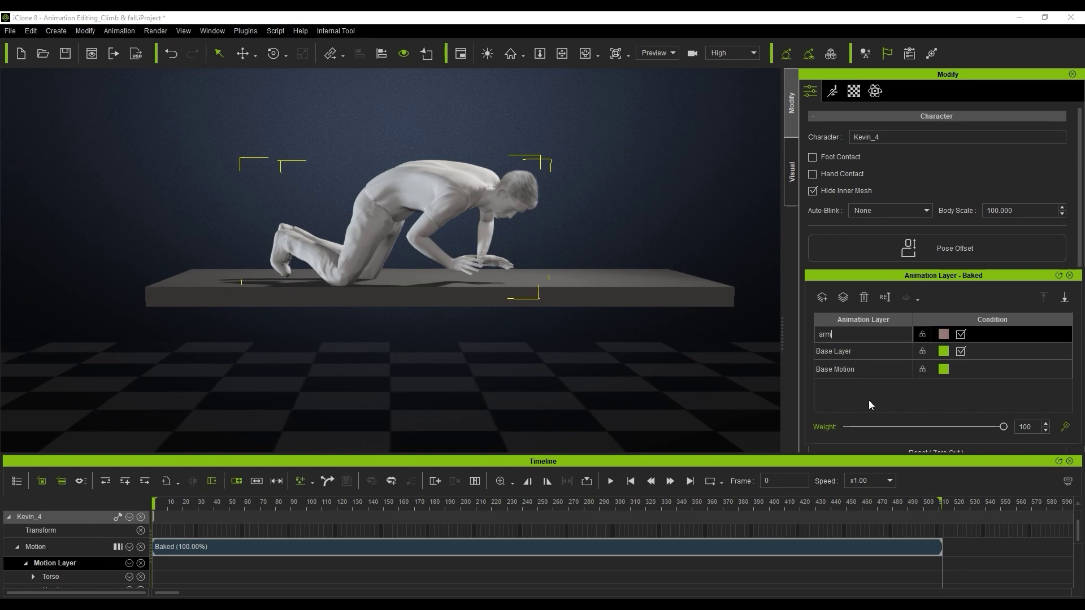
pyautogui.moveTo(474, 184); pyautogui.dragTo(473, 202)
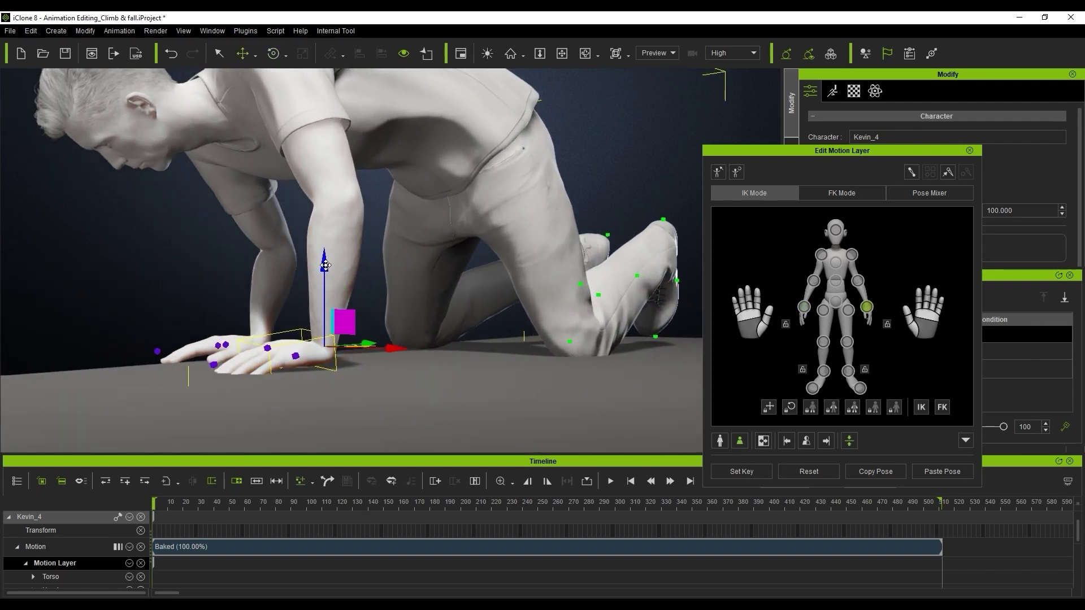
pyautogui.press('e')
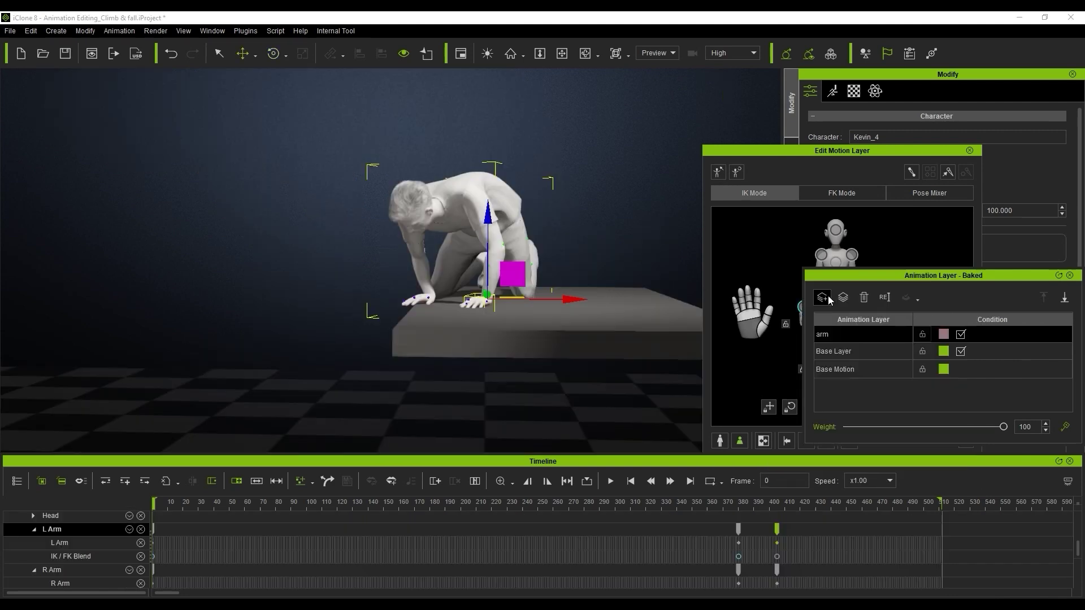
# Step: Add another animation layer named "hand" above the arm layer
pyautogui.click(827, 298)
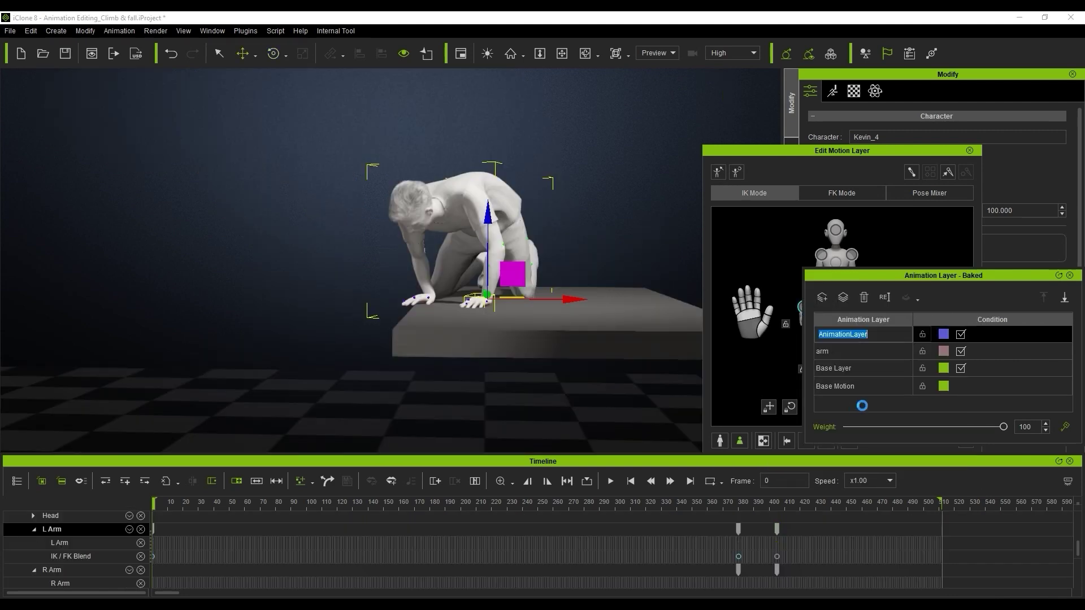
pyautogui.write('hand')
pyautogui.press('Return')
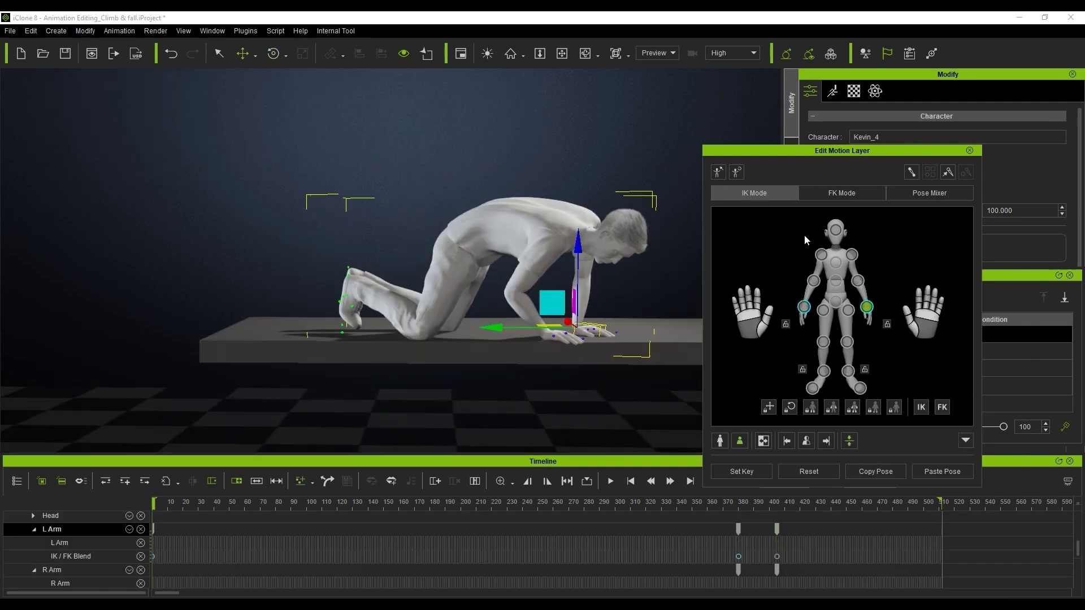
# Step: Lower both feet together slightly toward the platform at frame 0
pyautogui.click(823, 372)
pyautogui.keyDown('ctrl'); pyautogui.click(848, 371); pyautogui.keyUp('ctrl')
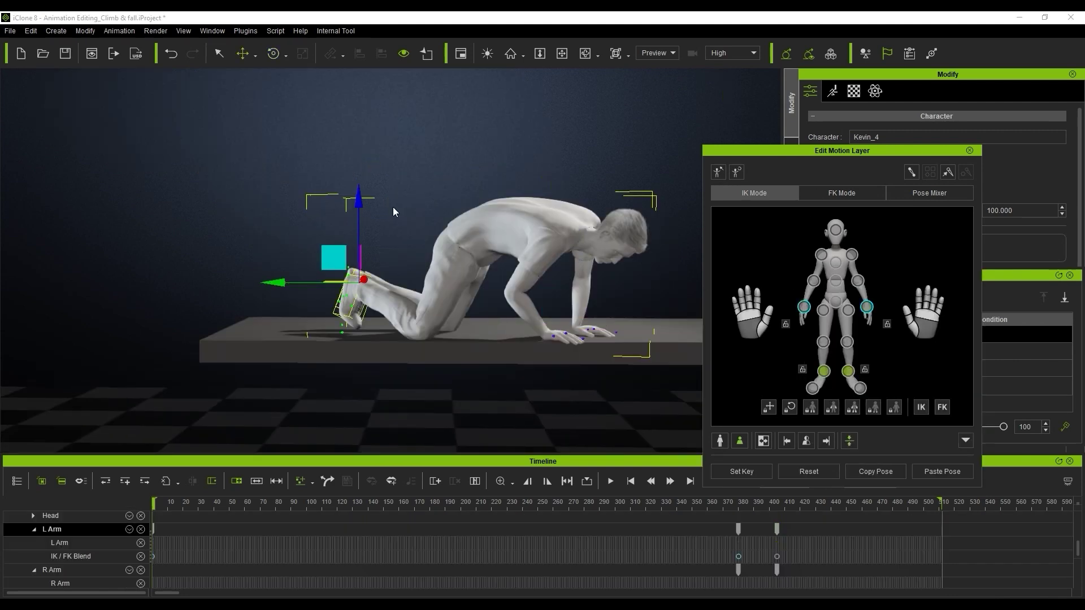
pyautogui.moveTo(359, 195); pyautogui.dragTo(359, 203)
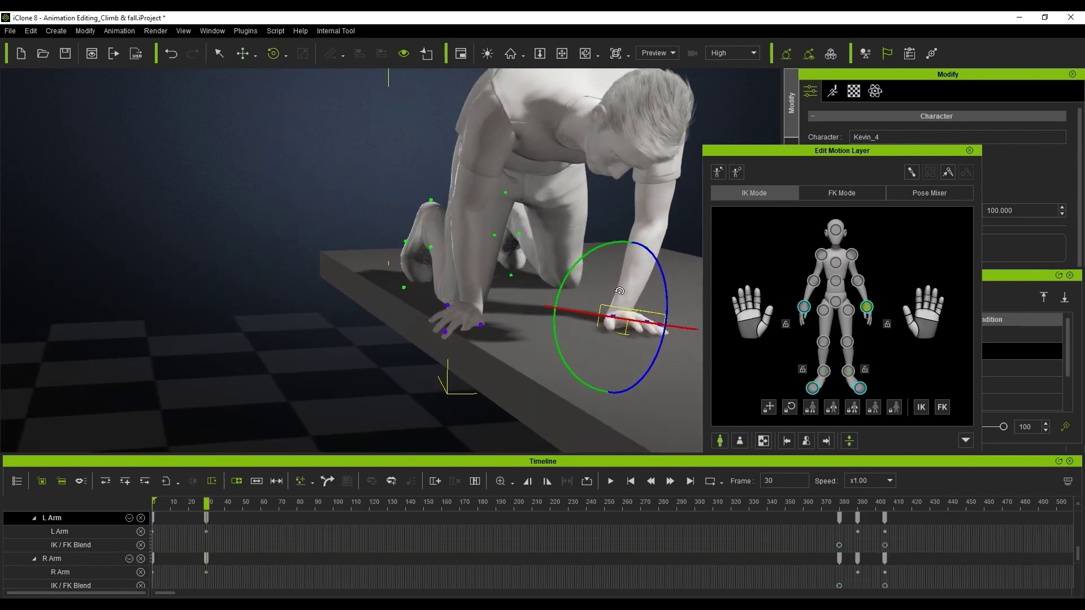
# Step: Review the hand poses around the platform, scrubbing the layered climbing animation to frame 380 and playing it back
pyautogui.moveTo(620, 291); pyautogui.dragTo(534, 266, button='right')
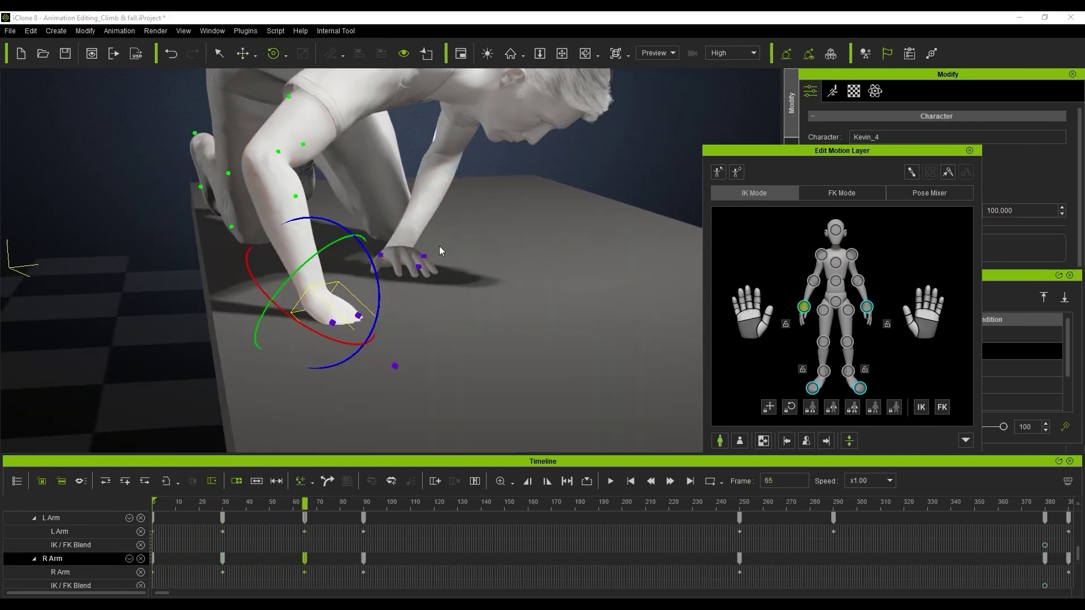
pyautogui.moveTo(442, 250); pyautogui.dragTo(526, 231, button='right')
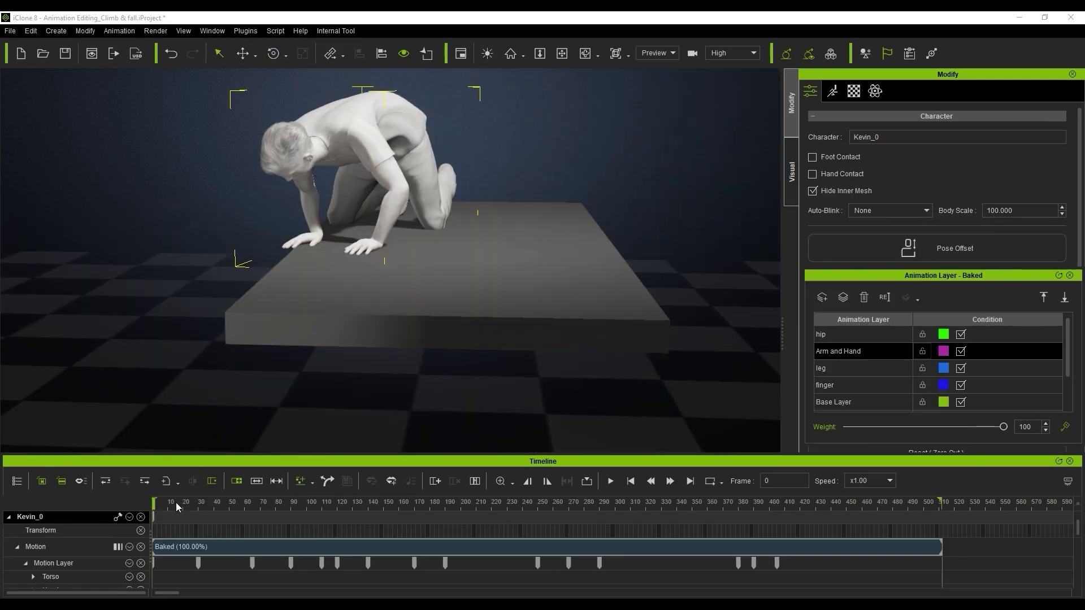
pyautogui.moveTo(177, 504); pyautogui.dragTo(739, 513)
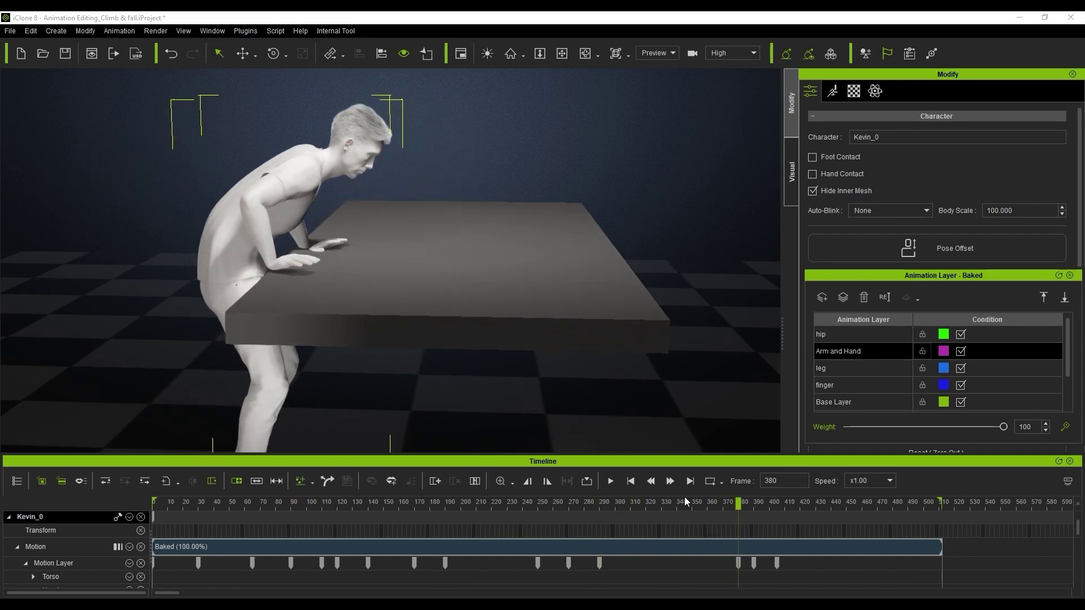
pyautogui.press('space')
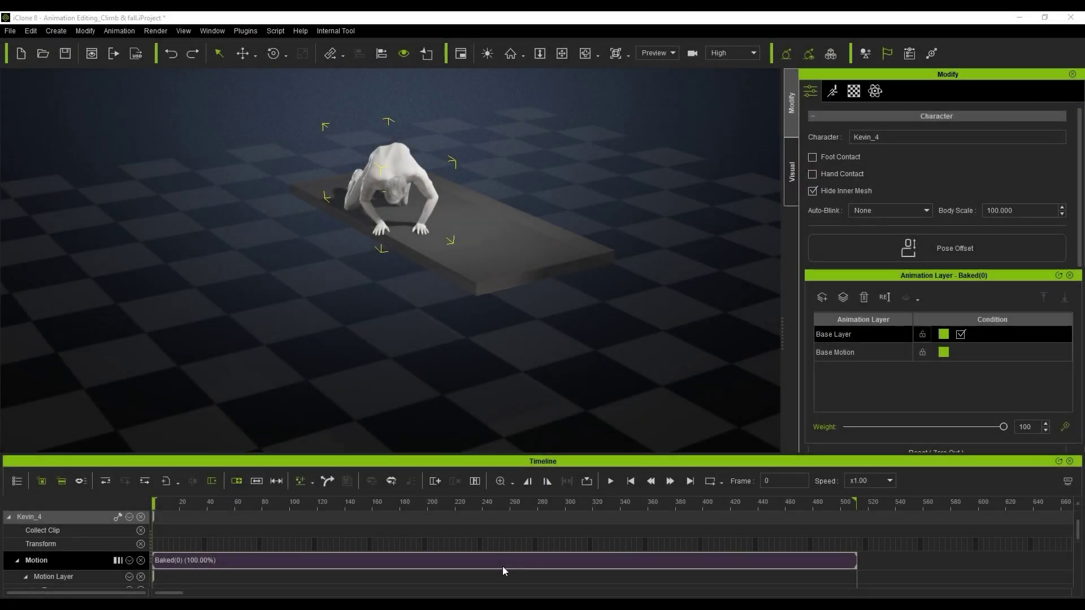
# Step: Run Motion Correction on the Baked(0) clip using the Hands preset
pyautogui.rightClick(503, 566)
pyautogui.click(620, 189)
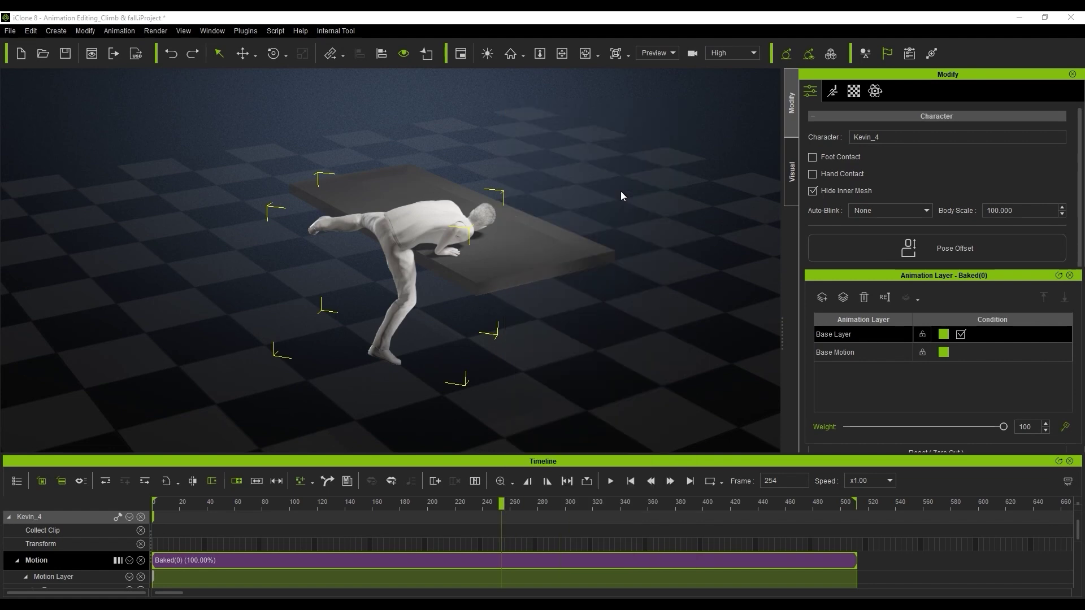
pyautogui.click(688, 149)
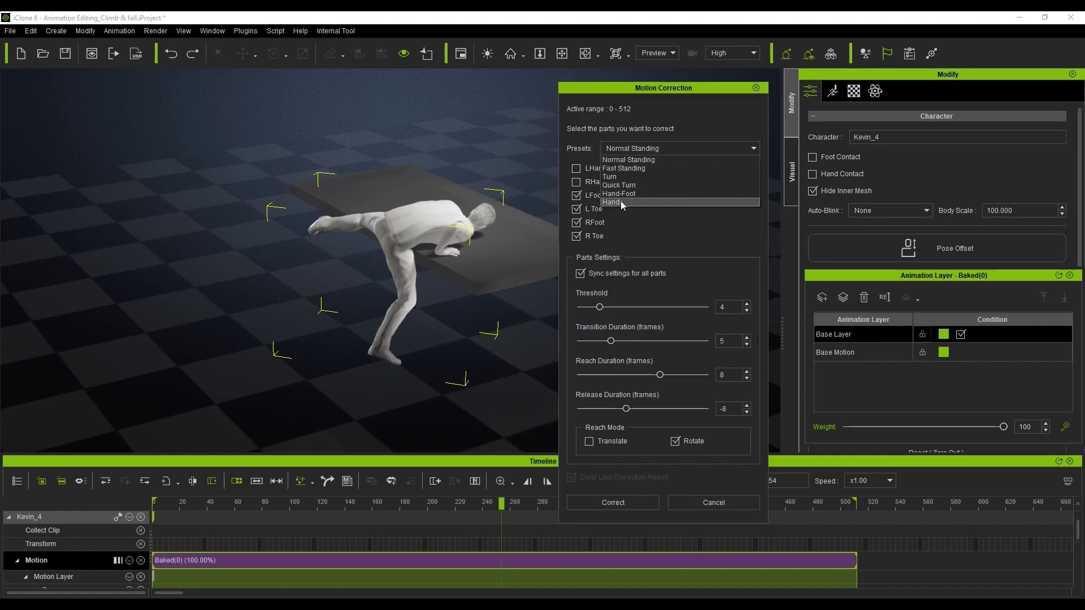
pyautogui.click(642, 201)
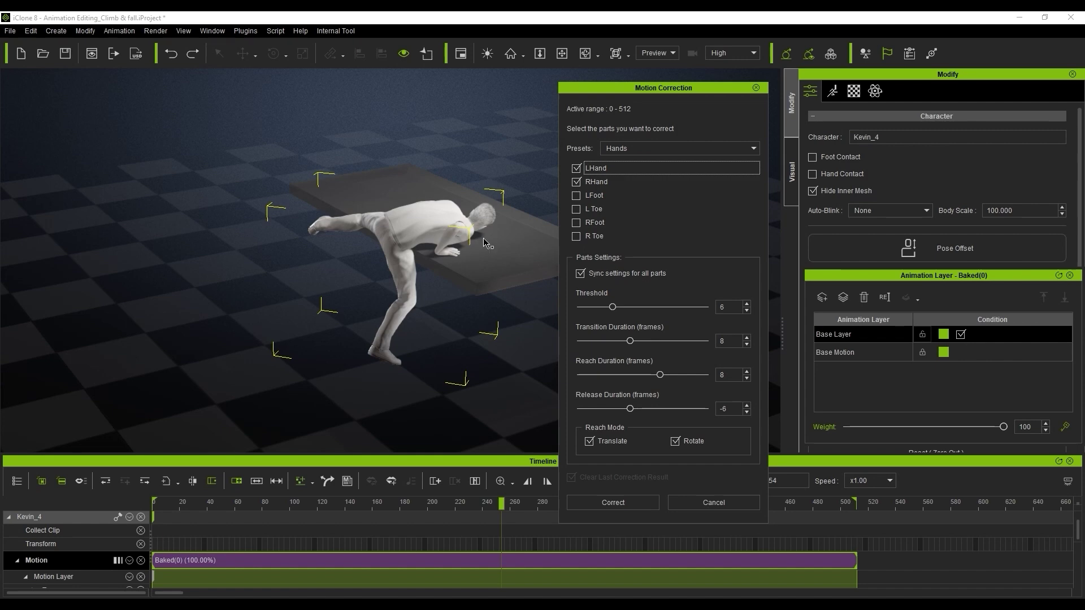
pyautogui.click(594, 505)
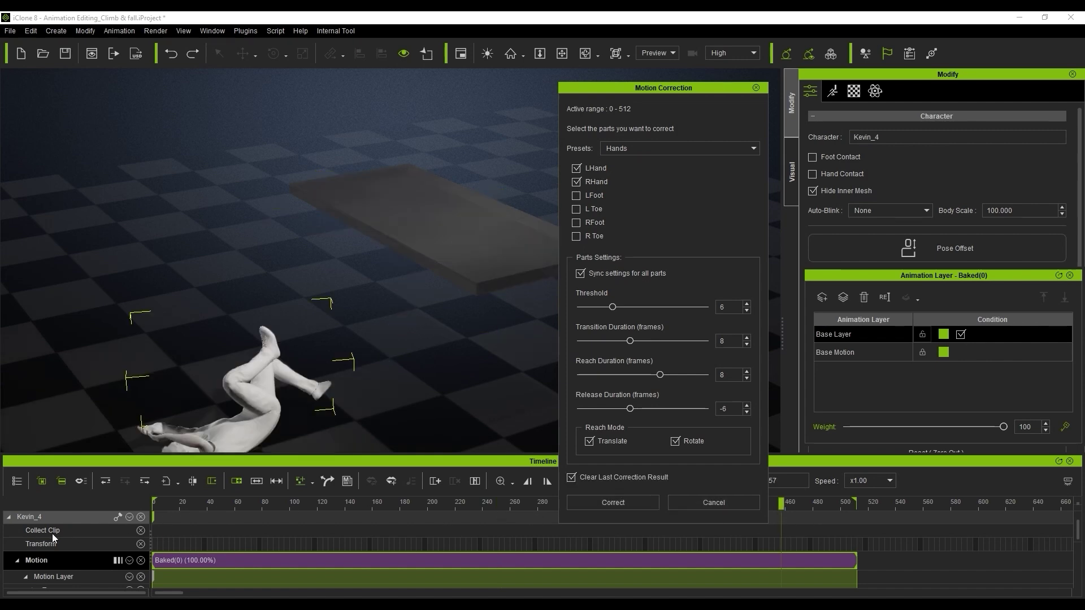
# Step: Limit the correction to frames 0–443 by marking a Collect Clip range on the timeline
pyautogui.moveTo(764, 531); pyautogui.dragTo(251, 538)
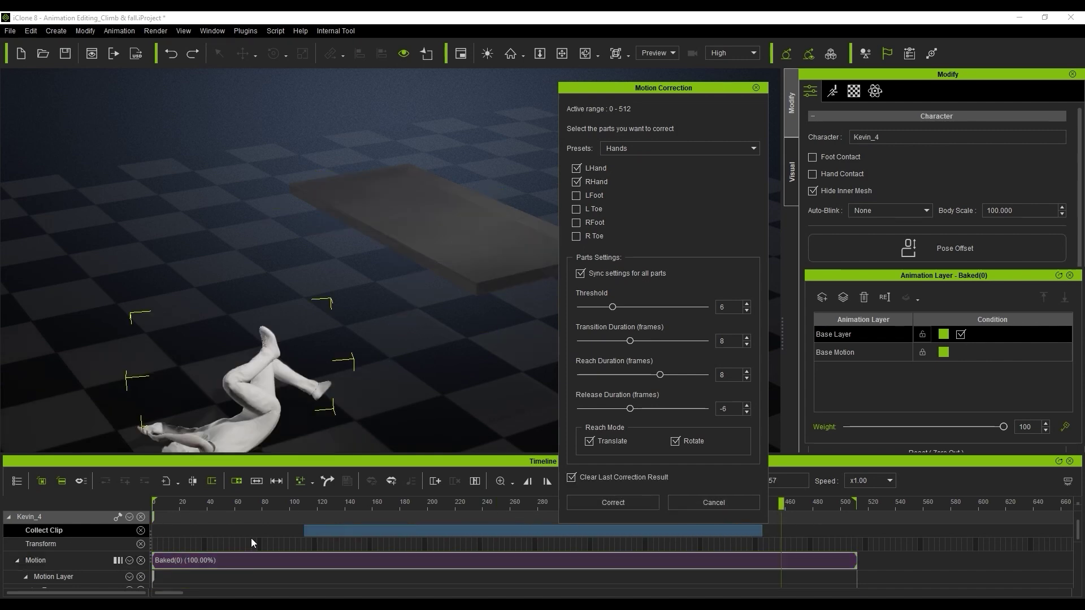
pyautogui.rightClick(341, 530)
pyautogui.click(414, 440)
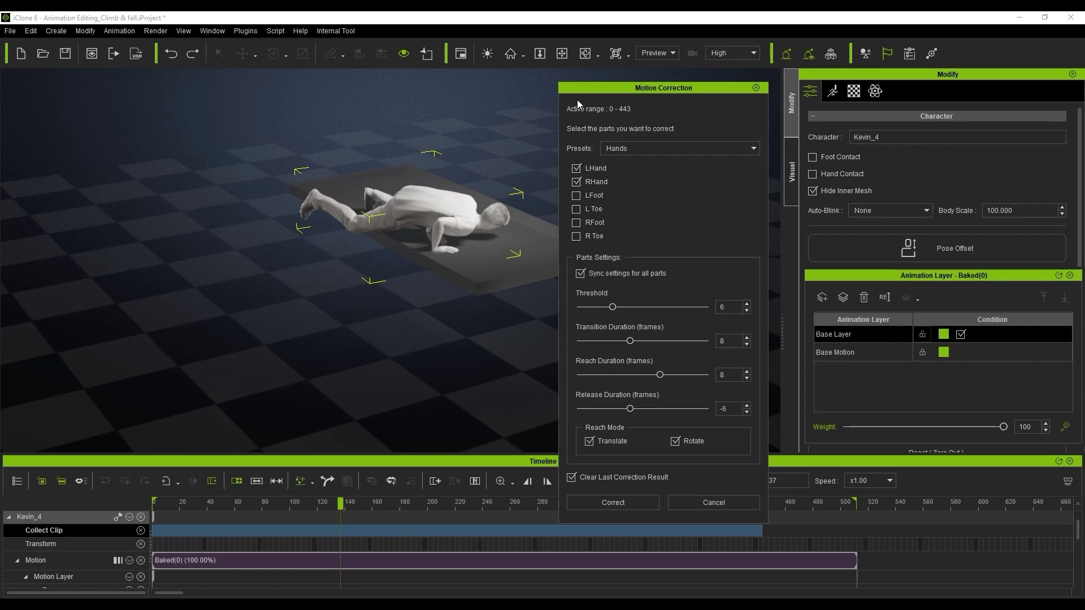
# Step: Correct the hands again over frames 0–418 with Threshold set to 3
pyautogui.moveTo(341, 503); pyautogui.dragTo(715, 523)
pyautogui.click(747, 311)
pyautogui.click(747, 311)
pyautogui.click(748, 310)
pyautogui.click(637, 505)
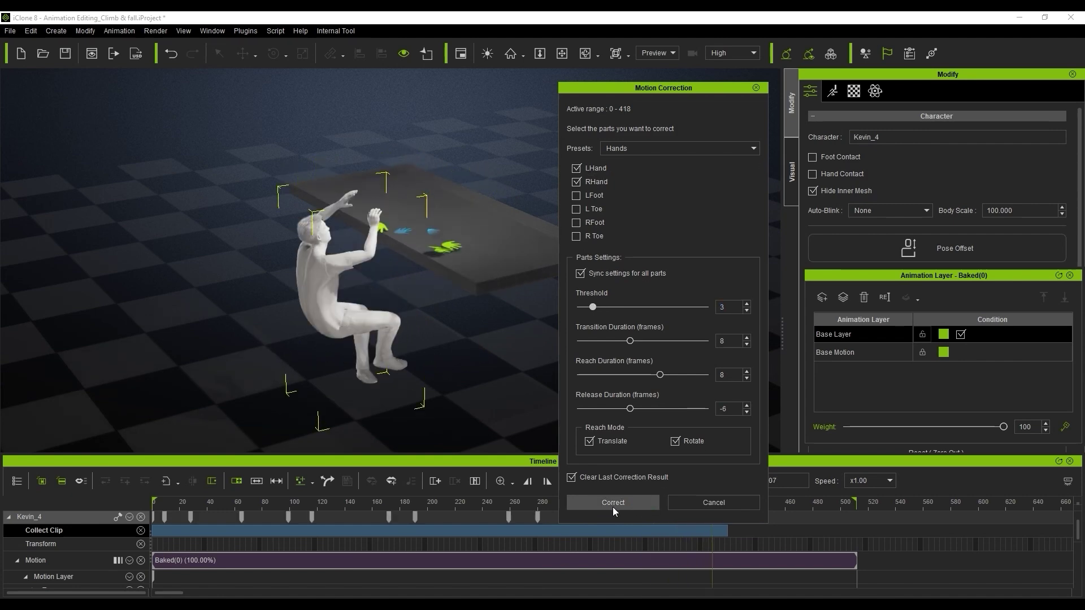
# Step: Check the hand contacts and rerun the correction with unsynced part settings and a Threshold of 2
pyautogui.click(182, 503)
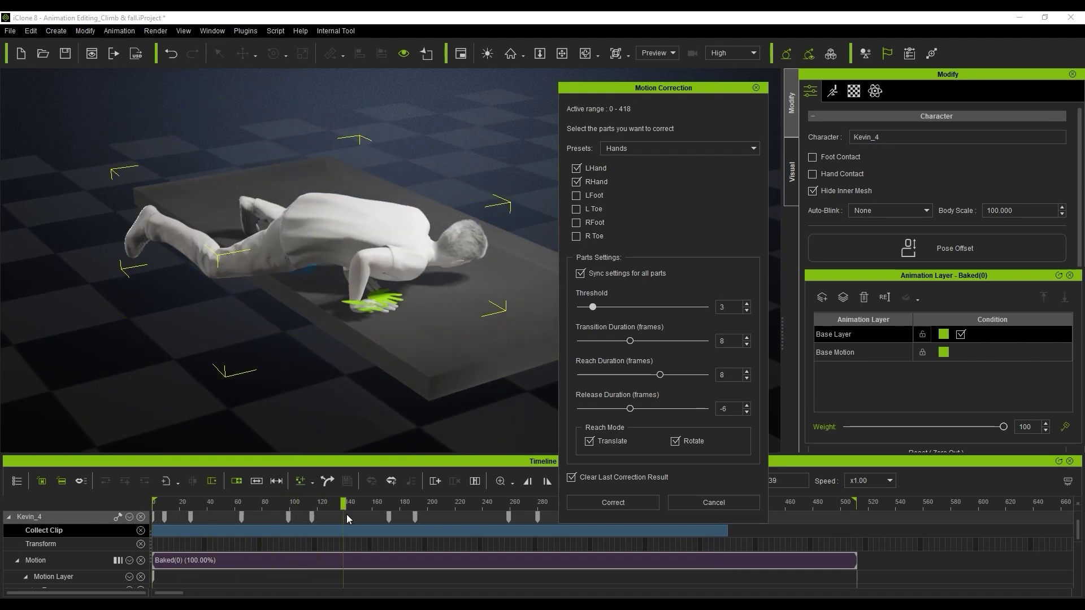
pyautogui.moveTo(391, 517); pyautogui.dragTo(212, 504)
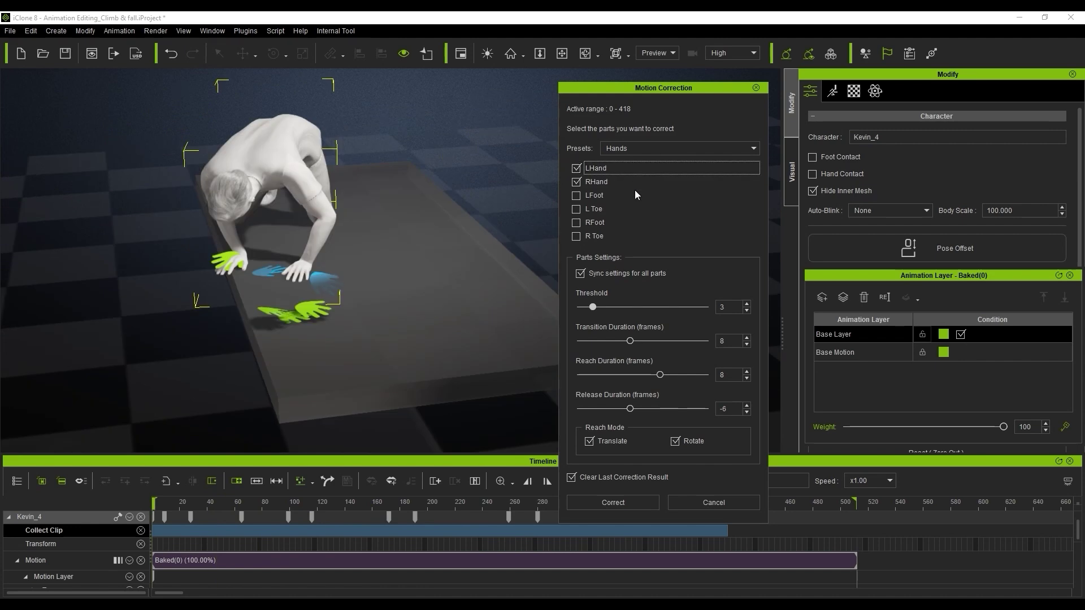
pyautogui.click(747, 310)
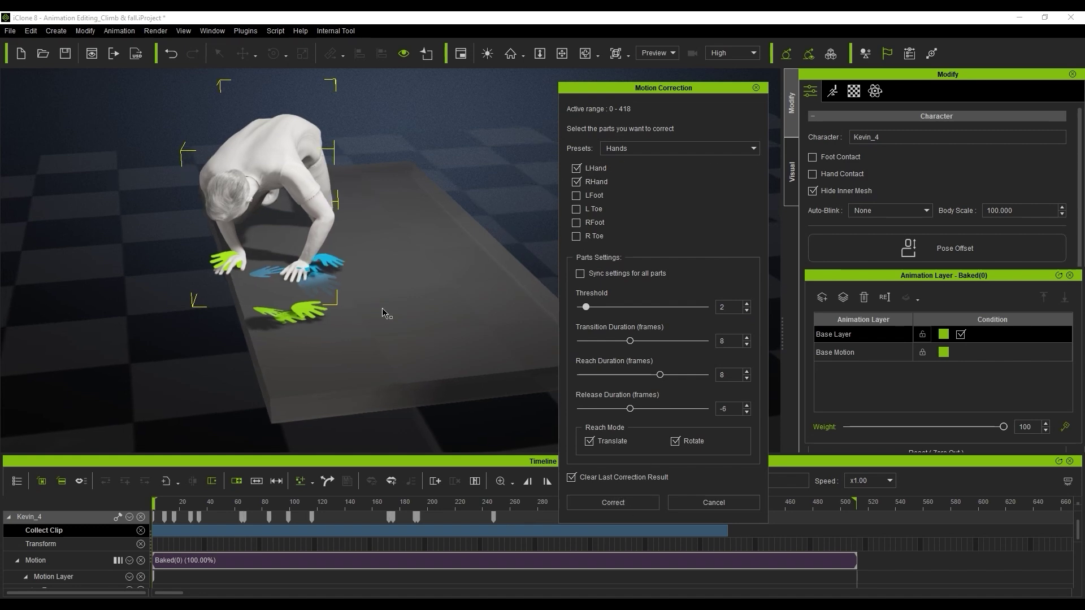
# Step: Inspect the corrected hand placements and delete the overlapping right-hand reach target 116_R_Hand on the platform
pyautogui.moveTo(375, 303); pyautogui.dragTo(414, 297, button='right')
pyautogui.scroll(5, 375, 274)
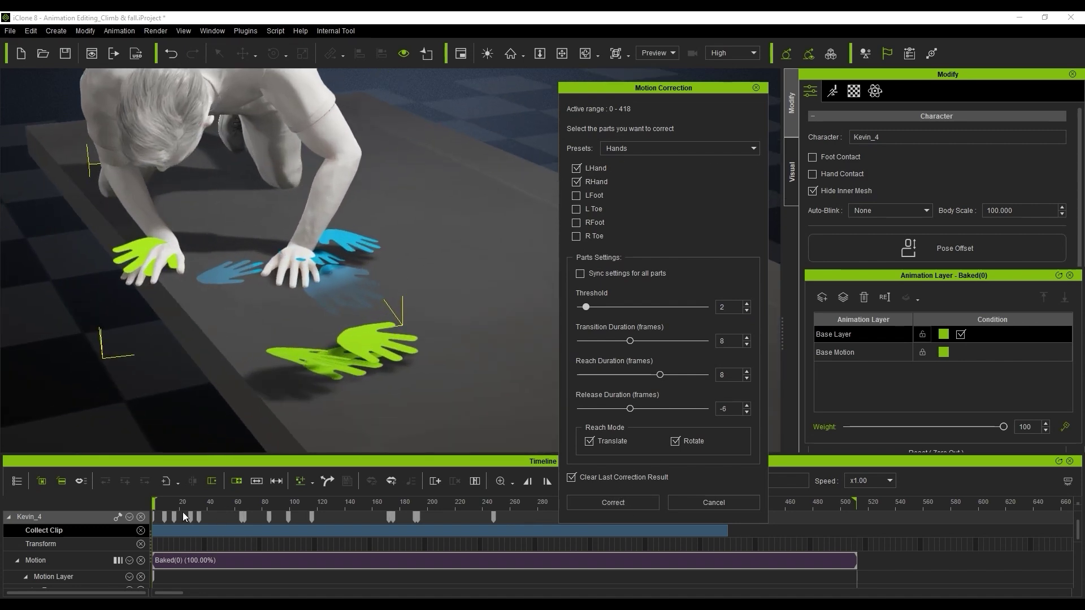
pyautogui.moveTo(181, 503); pyautogui.dragTo(283, 497)
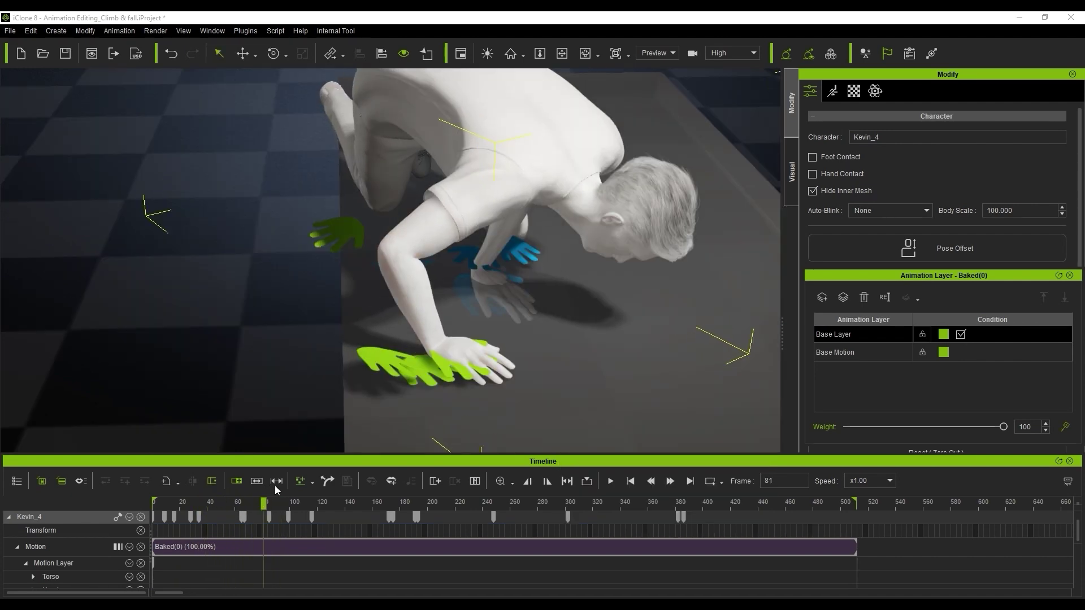
pyautogui.moveTo(277, 490); pyautogui.dragTo(243, 473)
pyautogui.click(429, 370)
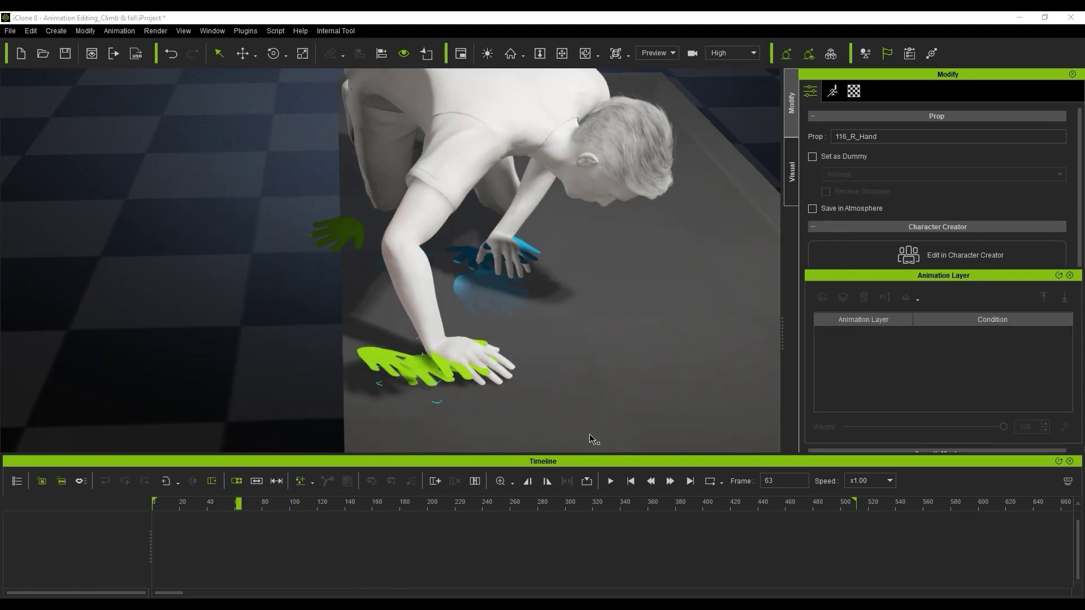
pyautogui.click(690, 384)
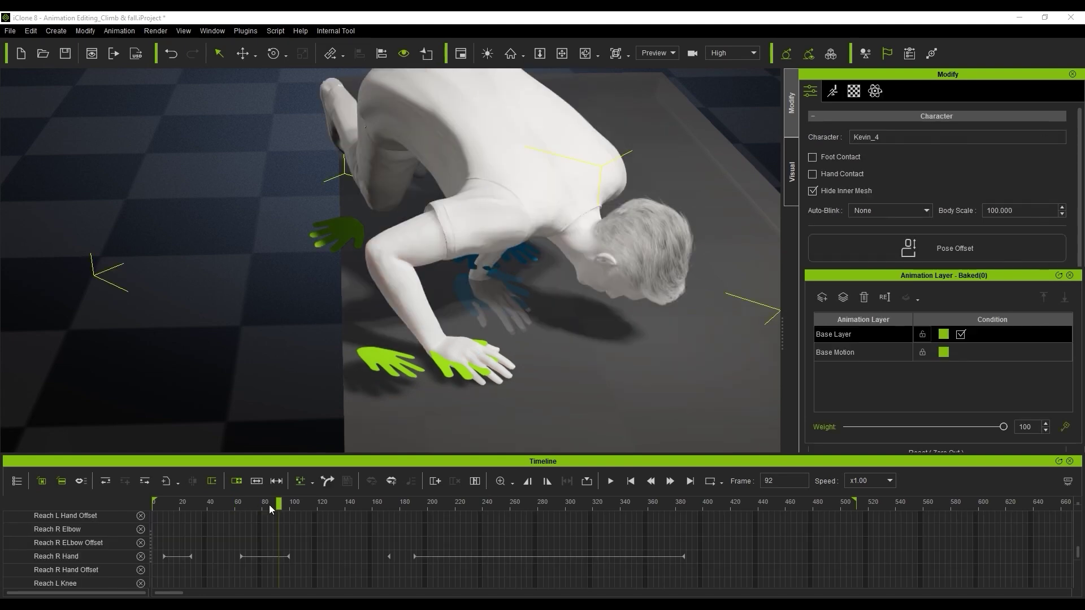
# Step: Delete the stray Reach R Hand key at frame 171 and extend the preceding right-hand contact to frame 172
pyautogui.moveTo(287, 503); pyautogui.dragTo(397, 516)
pyautogui.scroll(3, 390, 537)
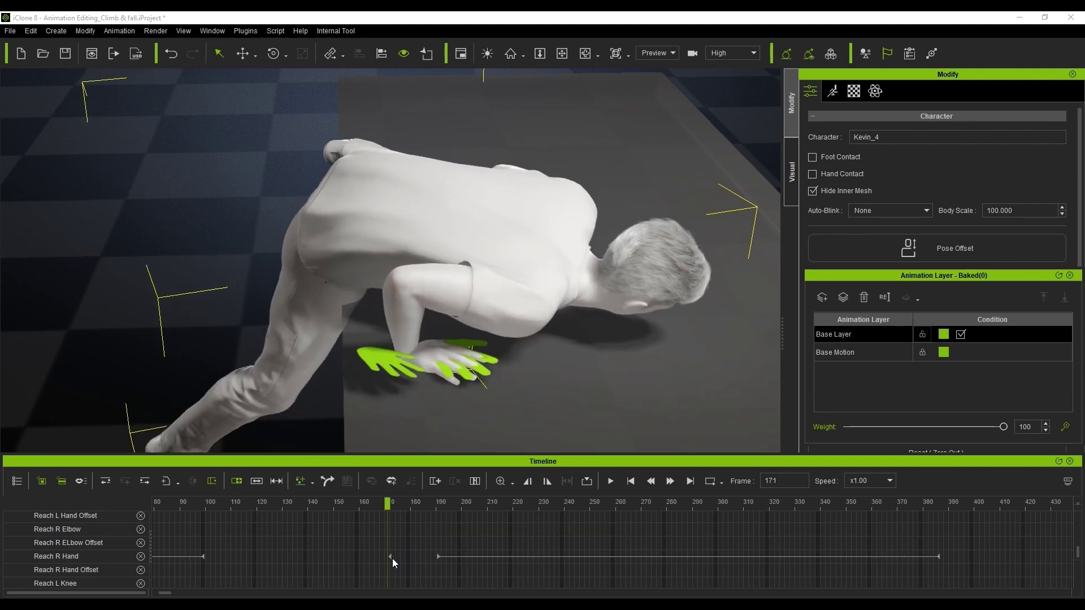
pyautogui.click(390, 557)
pyautogui.press('Delete')
pyautogui.moveTo(202, 557); pyautogui.dragTo(389, 563)
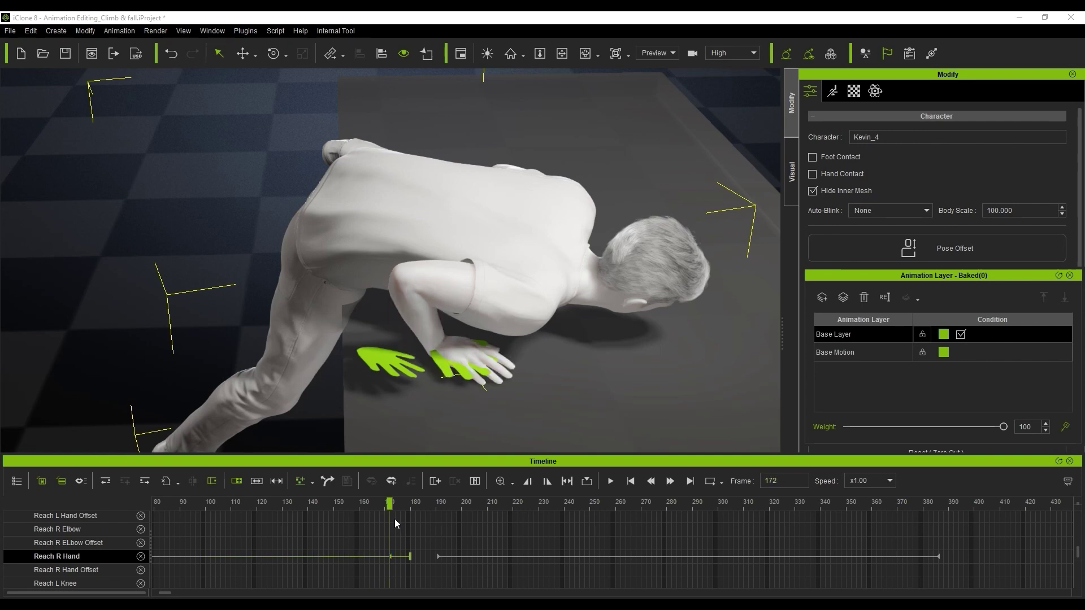
pyautogui.moveTo(370, 507); pyautogui.dragTo(416, 518)
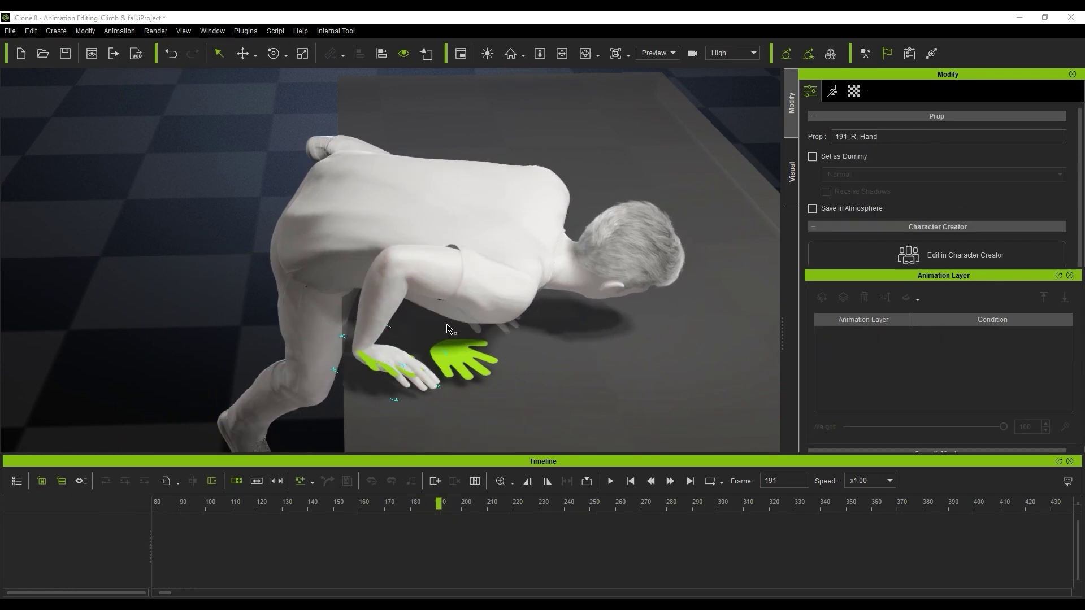
# Step: Move and rotate the right-hand reach targets 191_R_Hand and 65_R_Hand so the palms rest on the platform
pyautogui.moveTo(450, 327); pyautogui.dragTo(504, 195, button='right')
pyautogui.press('w')
pyautogui.moveTo(429, 180); pyautogui.dragTo(376, 255)
pyautogui.press('e')
pyautogui.moveTo(469, 304); pyautogui.dragTo(438, 305)
pyautogui.moveTo(441, 308); pyautogui.dragTo(418, 265, button='right')
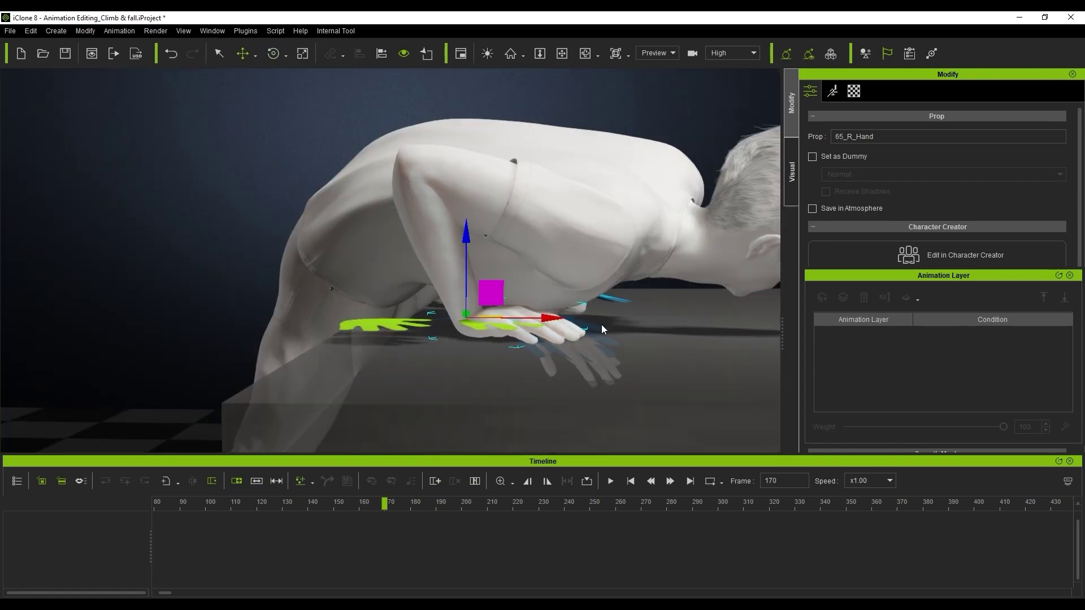
pyautogui.moveTo(601, 325); pyautogui.dragTo(624, 390, button='right')
# Step: Retime the Reach L Hand keys, shifting the release near frame 175 and the next contact at frame 193 earlier
pyautogui.moveTo(385, 503); pyautogui.dragTo(547, 508)
pyautogui.scroll(-3, 578, 410)
pyautogui.press('space')
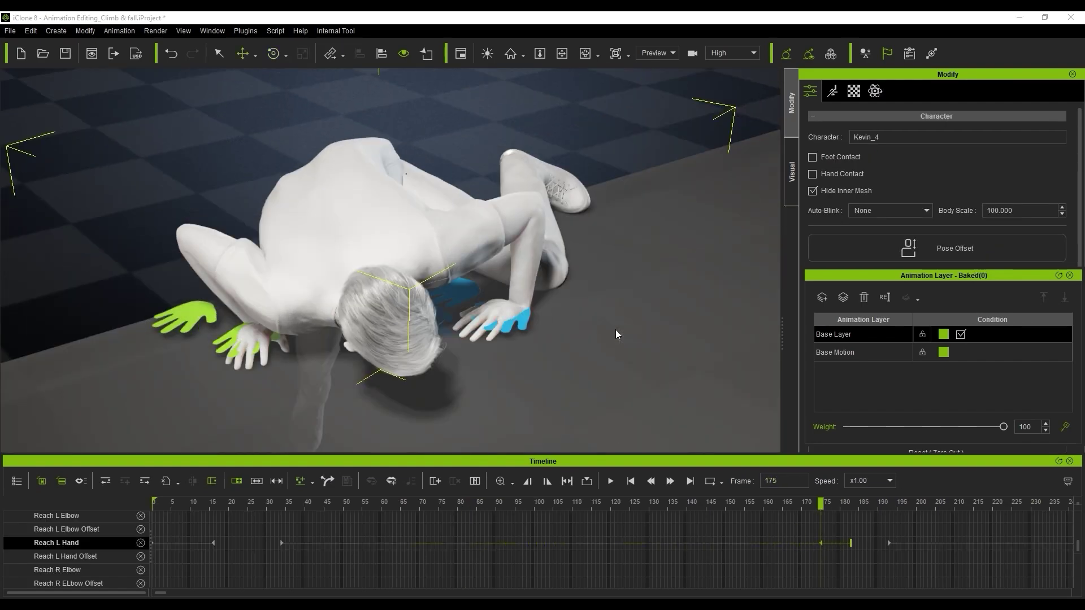
pyautogui.moveTo(821, 506); pyautogui.dragTo(889, 515)
pyautogui.click(889, 543)
pyautogui.moveTo(815, 507); pyautogui.dragTo(825, 503)
pyautogui.moveTo(821, 543); pyautogui.dragTo(802, 546)
pyautogui.moveTo(888, 543); pyautogui.dragTo(837, 542)
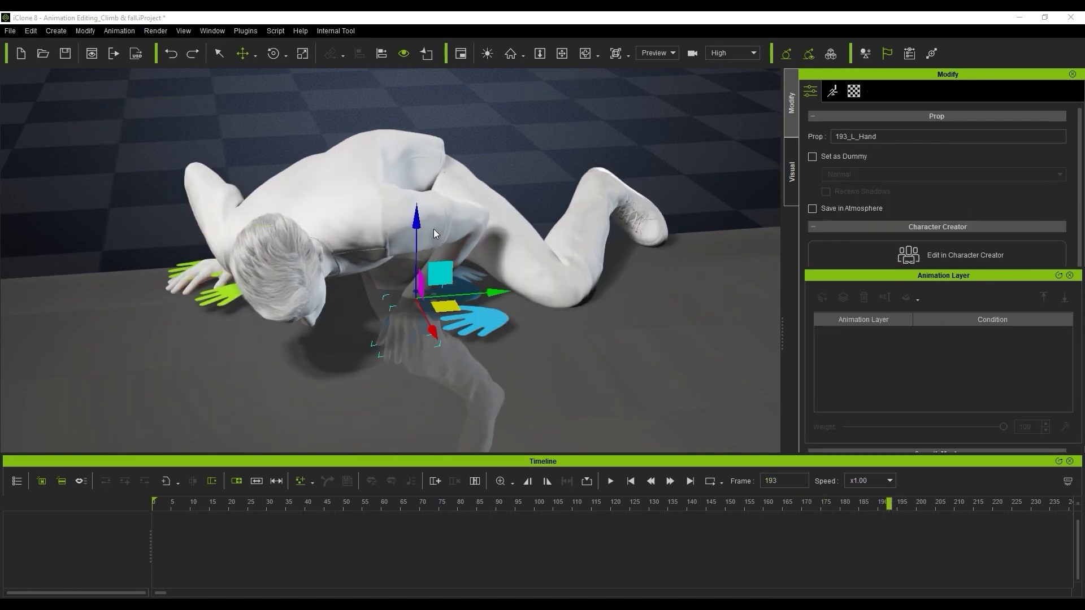
# Step: Rotate and move the left-hand reach target 193_L_Hand so the palm lies on the platform surface
pyautogui.press('e')
pyautogui.moveTo(487, 291); pyautogui.dragTo(469, 249)
pyautogui.press('w')
pyautogui.moveTo(418, 222); pyautogui.dragTo(418, 211)
pyautogui.moveTo(452, 198); pyautogui.dragTo(567, 221, button='right')
pyautogui.scroll(5, 572, 216)
pyautogui.press('e')
pyautogui.moveTo(485, 189); pyautogui.dragTo(509, 170)
pyautogui.moveTo(542, 178); pyautogui.dragTo(556, 152, button='right')
pyautogui.press('w')
pyautogui.moveTo(558, 138); pyautogui.dragTo(560, 167)
pyautogui.press('e')
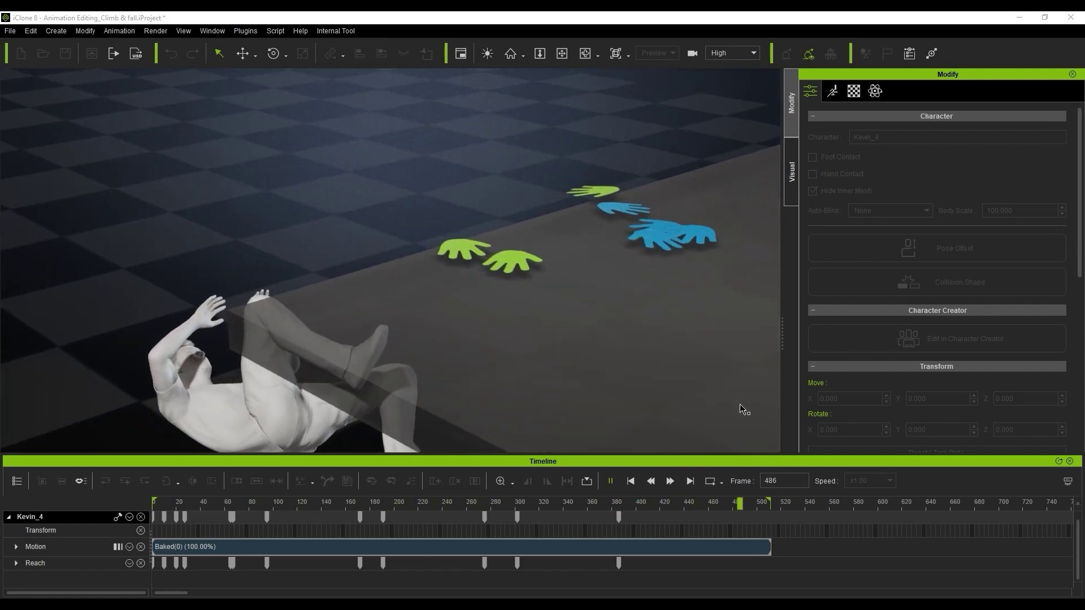
# Step: Review the corrected hand contacts across the climb and bake the reach animation into the motion
pyautogui.click(207, 503)
pyautogui.moveTo(227, 508); pyautogui.dragTo(293, 511)
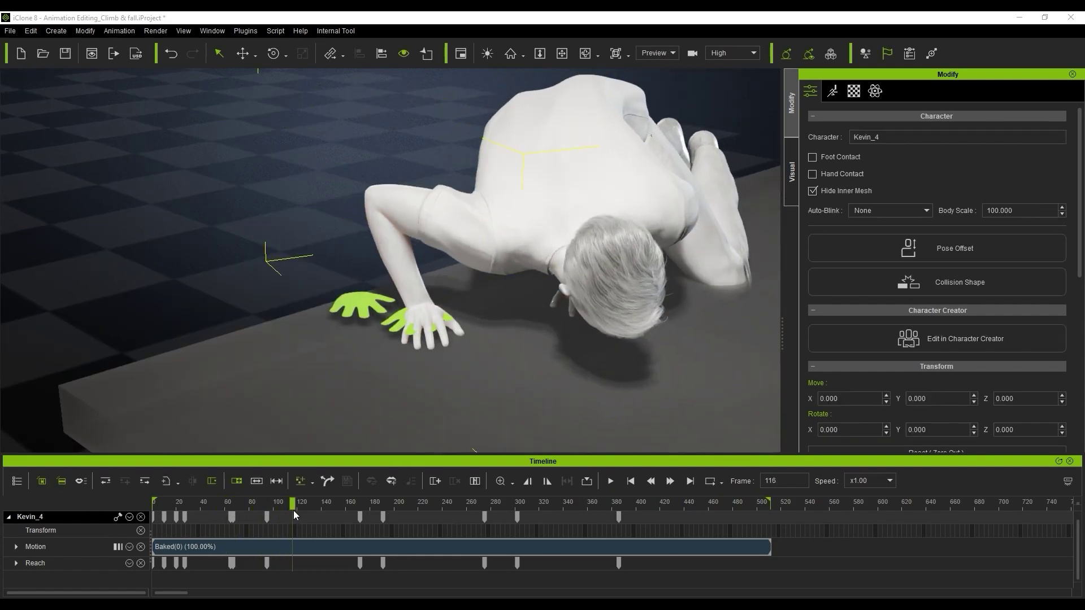
pyautogui.moveTo(515, 370); pyautogui.dragTo(556, 347, button='right')
pyautogui.moveTo(283, 507); pyautogui.dragTo(536, 509)
pyautogui.moveTo(559, 441); pyautogui.dragTo(474, 346, button='right')
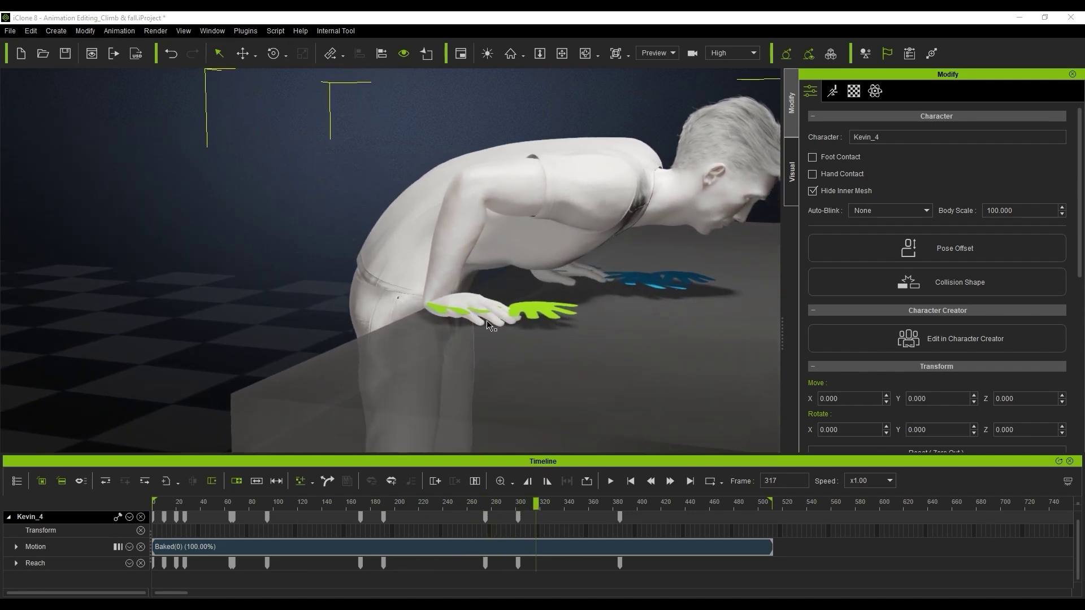
pyautogui.moveTo(543, 504); pyautogui.dragTo(646, 513)
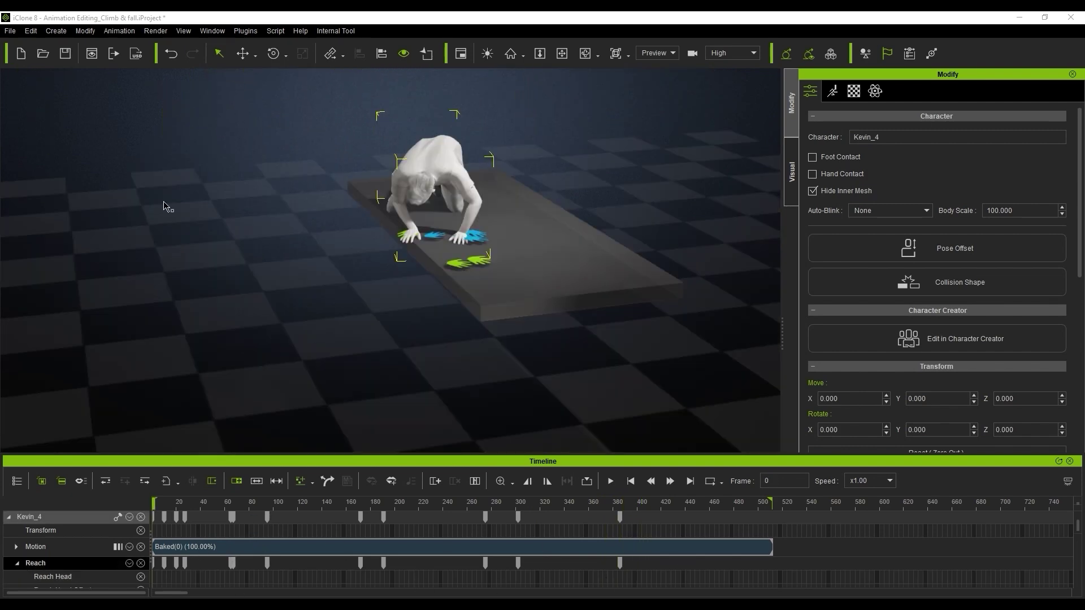
pyautogui.click(119, 30)
pyautogui.click(226, 202)
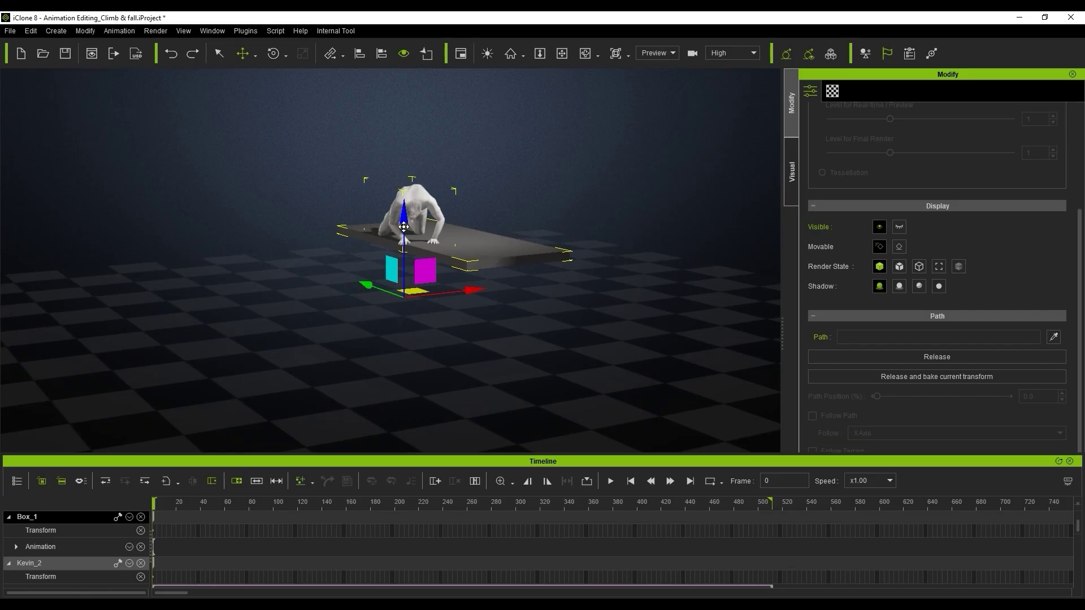
# Step: Raise the platform box and the character together above the floor, placing the character at Z 180
pyautogui.moveTo(402, 225); pyautogui.dragTo(414, 106, button='middle')
pyautogui.click(414, 106)
pyautogui.moveTo(442, 147); pyautogui.dragTo(425, 209, button='middle')
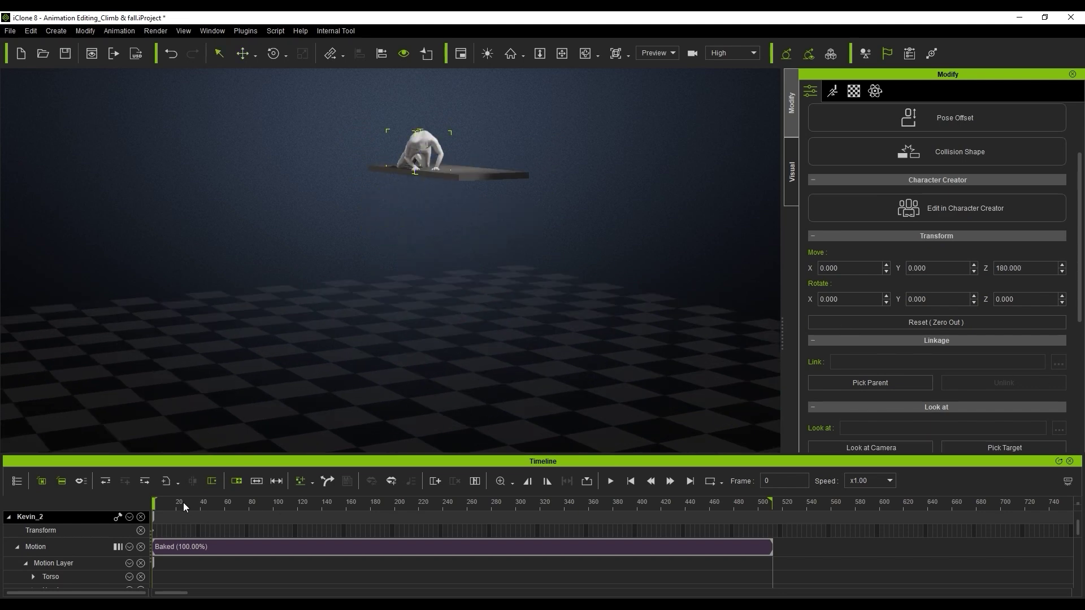
# Step: Key the character's transform at frame 395 where the fall begins and set its Z position to 0 at frame 422
pyautogui.moveTo(183, 503); pyautogui.dragTo(726, 491)
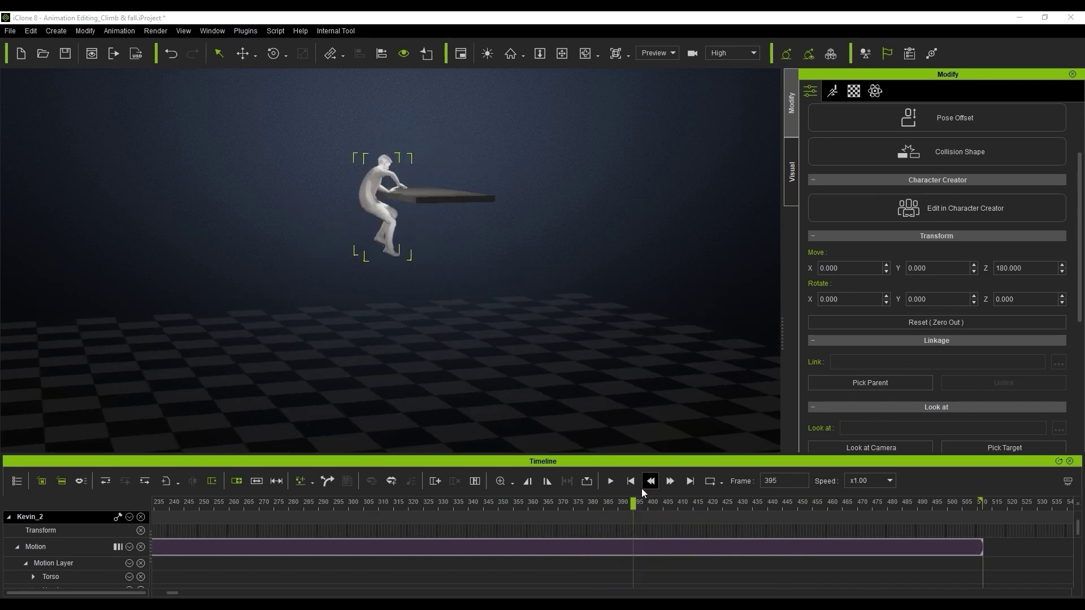
pyautogui.moveTo(635, 503)
pyautogui.mouseDown()
pyautogui.moveTo(673, 504)
pyautogui.moveTo(630, 508)
pyautogui.mouseUp()
pyautogui.click(670, 482)
pyautogui.scroll(5, 633, 530)
pyautogui.scroll(-5, 710, 525)
pyautogui.moveTo(735, 509); pyautogui.dragTo(745, 516)
pyautogui.doubleClick(1020, 268)
pyautogui.write('0')
pyautogui.press('Return')
pyautogui.moveTo(628, 507); pyautogui.dragTo(763, 521)
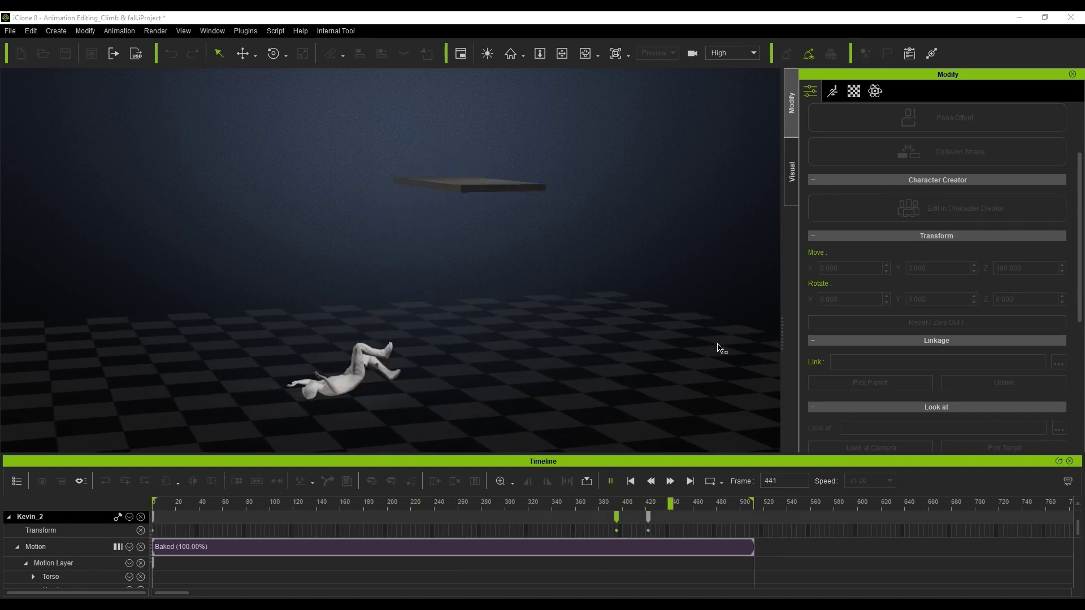
# Step: Apply the Gain momentum before Move transition curve to the Transform key at frame 422
pyautogui.click(648, 518)
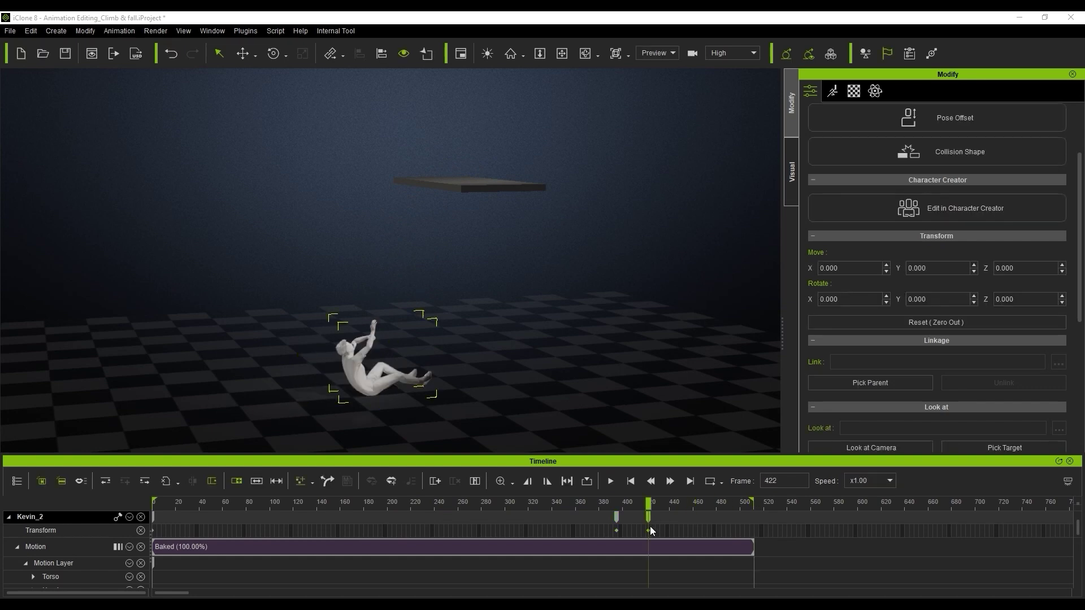
pyautogui.rightClick(648, 531)
pyautogui.click(722, 496)
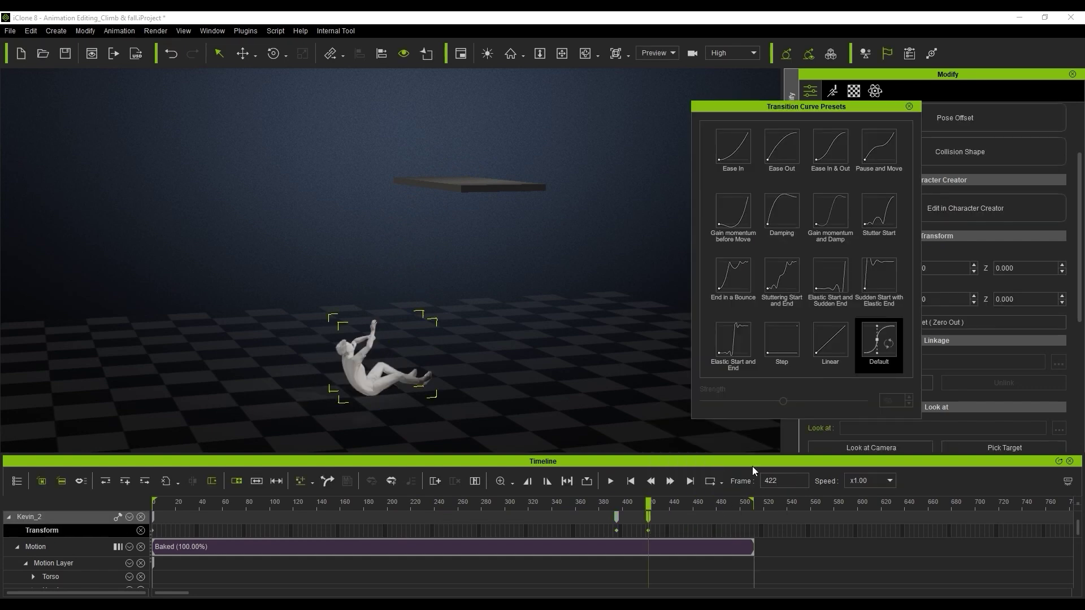
pyautogui.click(736, 215)
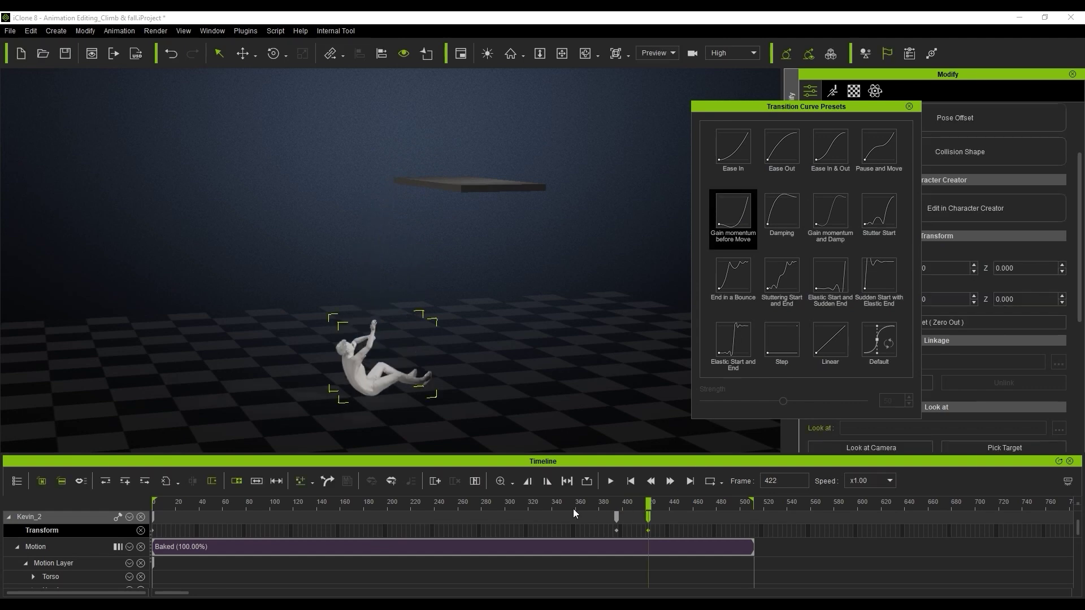
# Step: Play back the fall and move the landing Transform key to frame 425
pyautogui.click(534, 505)
pyautogui.press('space')
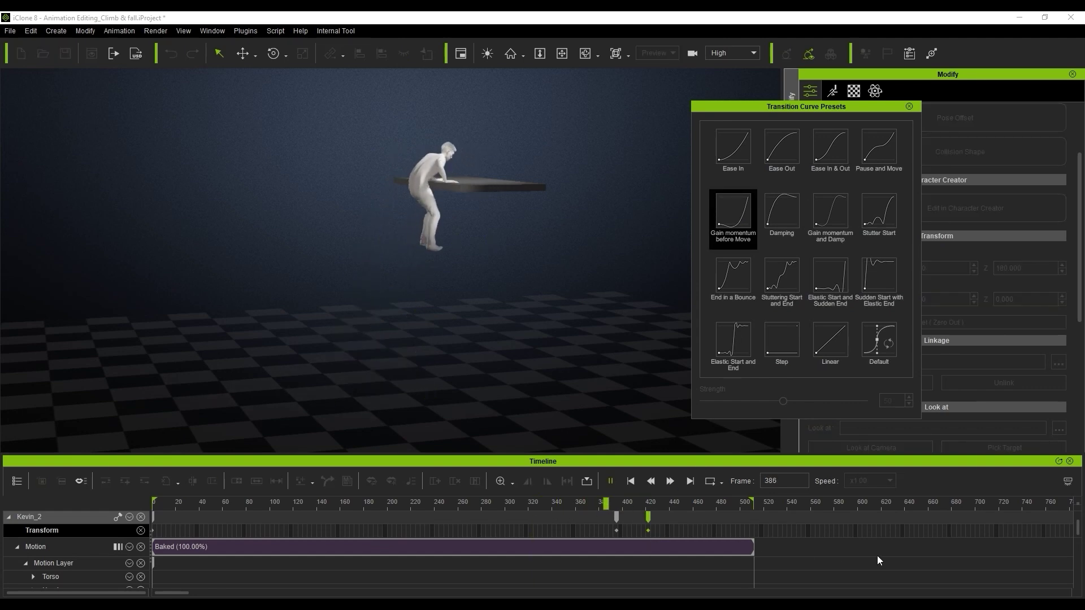
pyautogui.click(648, 516)
pyautogui.moveTo(648, 517); pyautogui.dragTo(672, 518)
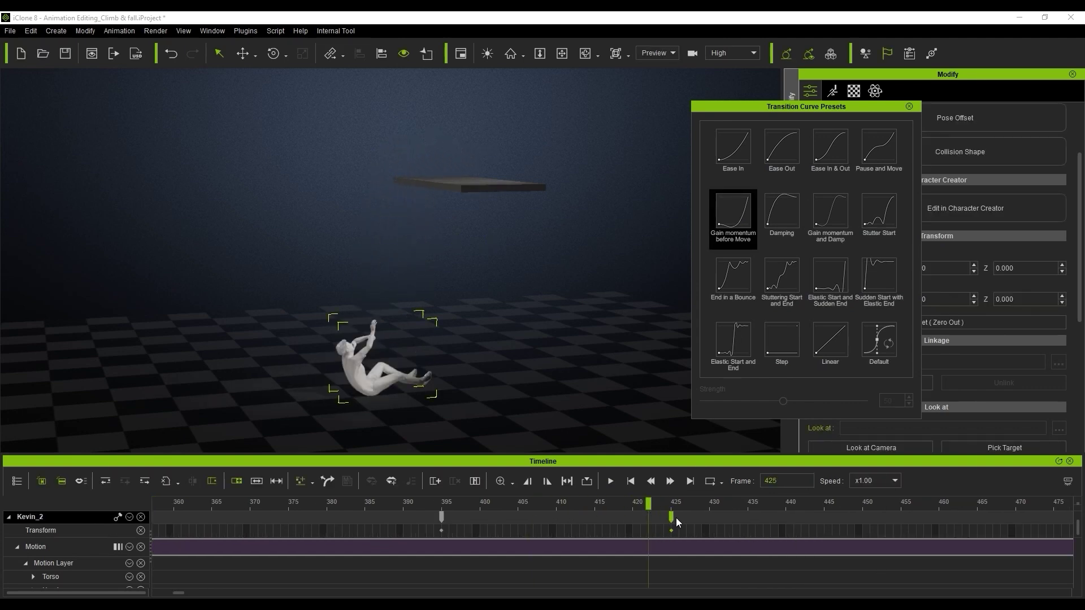
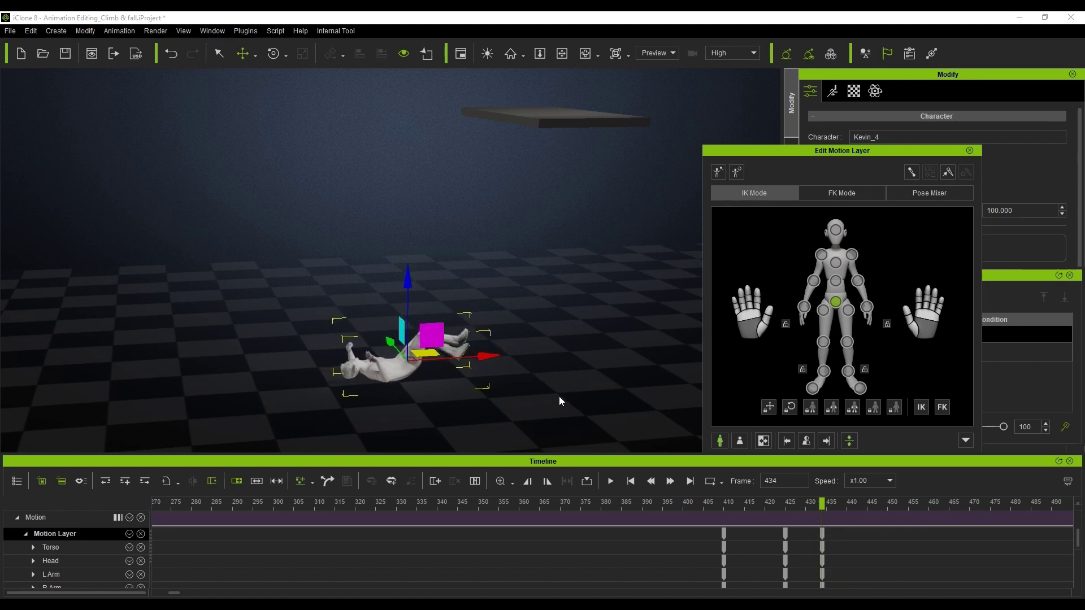
# Step: Add a Motion Layer key at frame 460 and raise the character's hips slightly at frame 434
pyautogui.moveTo(558, 395); pyautogui.dragTo(576, 376, button='right')
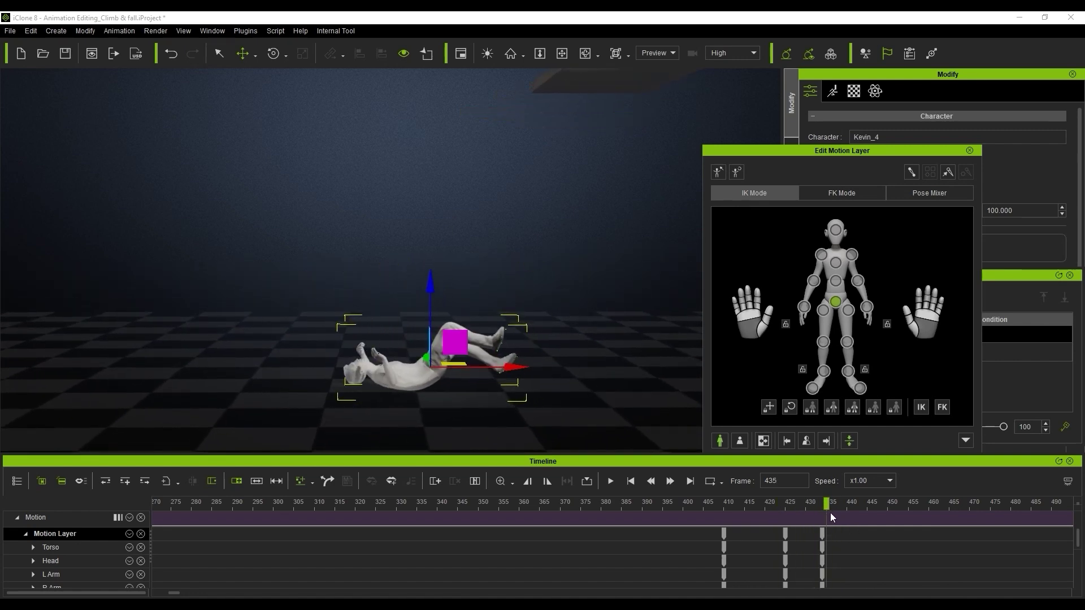
pyautogui.doubleClick(930, 535)
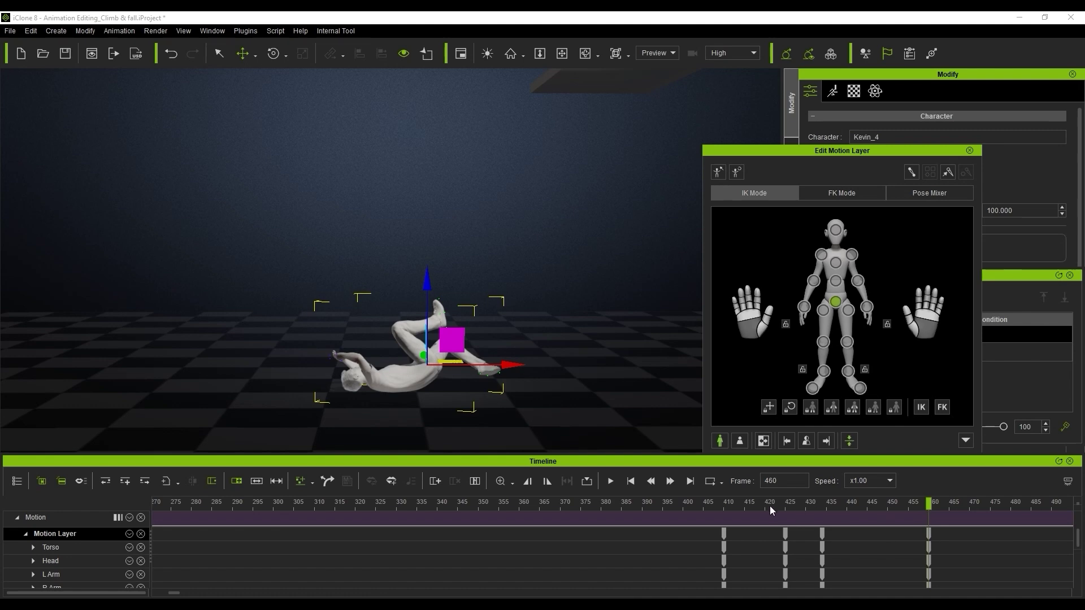
pyautogui.click(824, 507)
pyautogui.scroll(2, 538, 283)
pyautogui.moveTo(563, 370); pyautogui.dragTo(568, 345, button='middle')
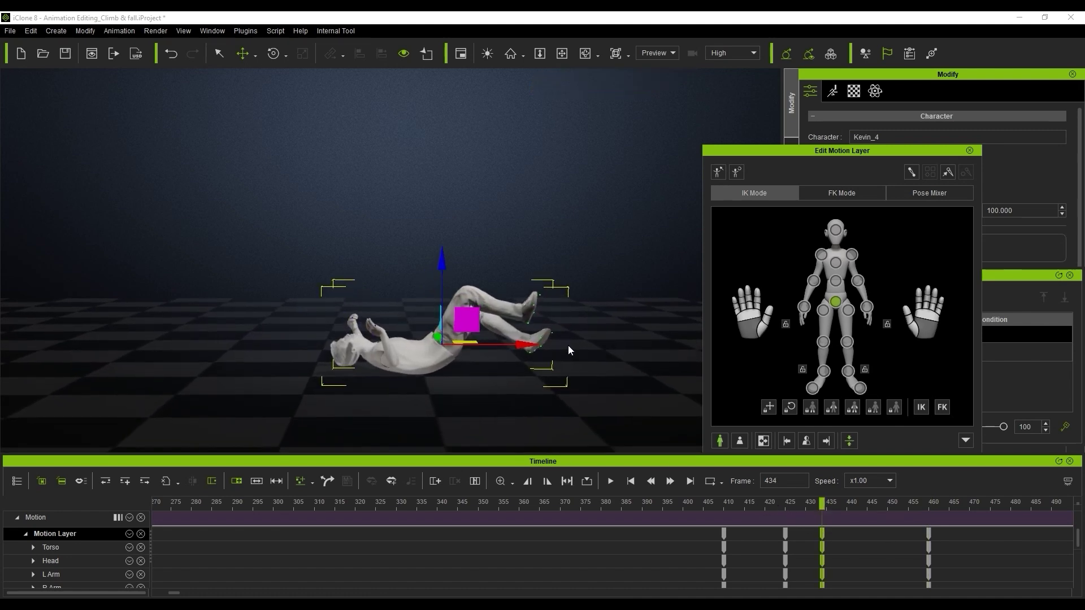
pyautogui.moveTo(769, 505); pyautogui.dragTo(803, 508)
pyautogui.click(823, 504)
pyautogui.moveTo(443, 266); pyautogui.dragTo(446, 249)
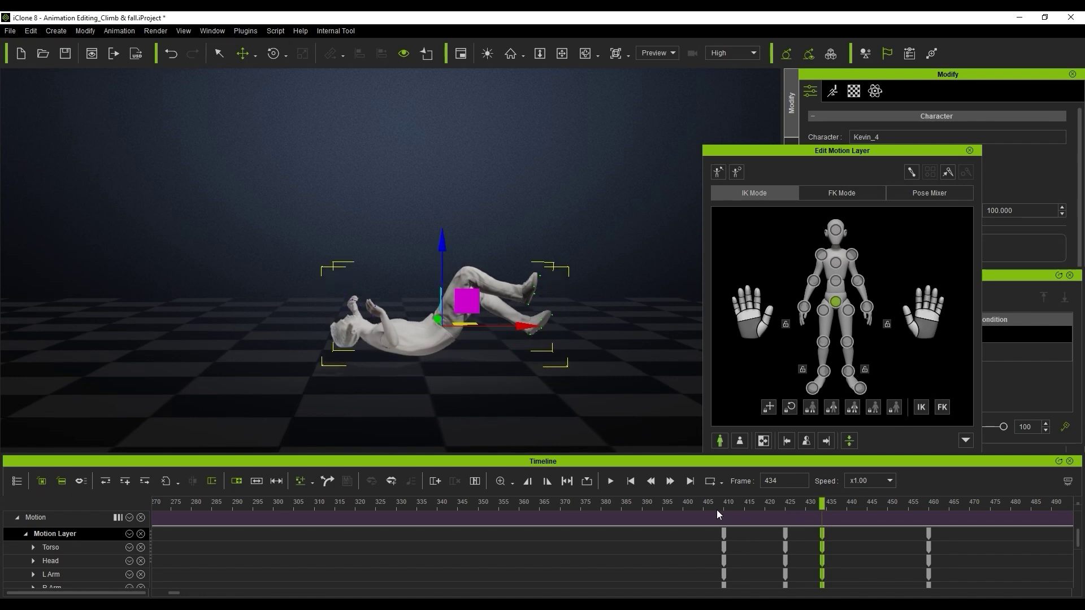
# Step: At frame 460, rotate the character's hips in IK mode and lower them toward the floor
pyautogui.moveTo(716, 509); pyautogui.dragTo(916, 518)
pyautogui.moveTo(576, 226); pyautogui.dragTo(581, 240)
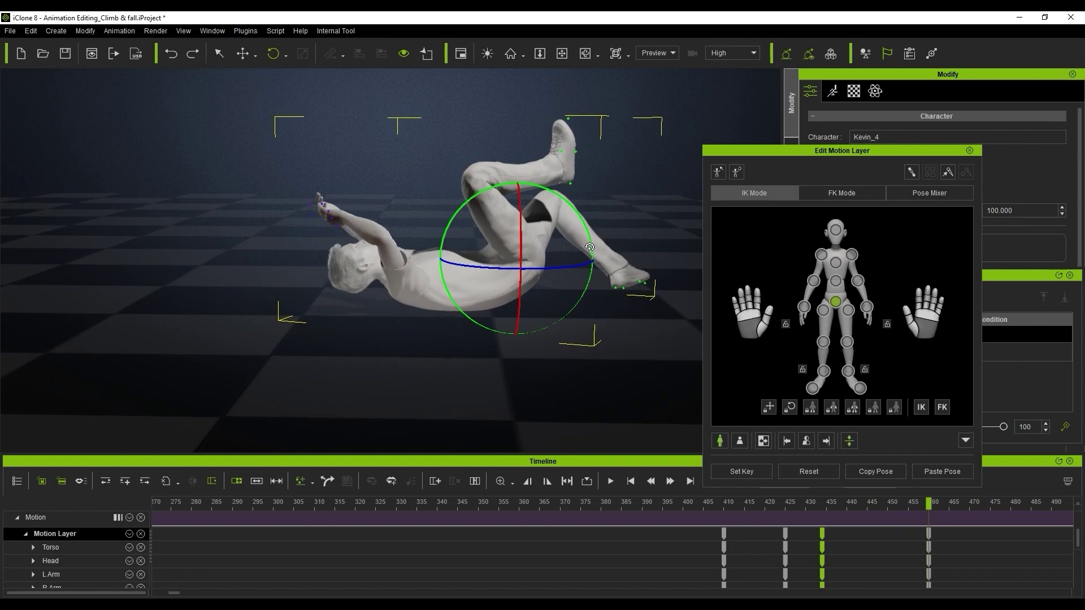
pyautogui.moveTo(581, 240); pyautogui.dragTo(554, 240, button='right')
pyautogui.moveTo(557, 240); pyautogui.dragTo(559, 249)
pyautogui.moveTo(554, 240); pyautogui.dragTo(578, 239, button='right')
pyautogui.moveTo(578, 239); pyautogui.dragTo(579, 245)
pyautogui.moveTo(580, 246); pyautogui.dragTo(598, 231, button='right')
pyautogui.moveTo(597, 234); pyautogui.dragTo(598, 241)
pyautogui.press('w')
pyautogui.moveTo(523, 172); pyautogui.dragTo(522, 191)
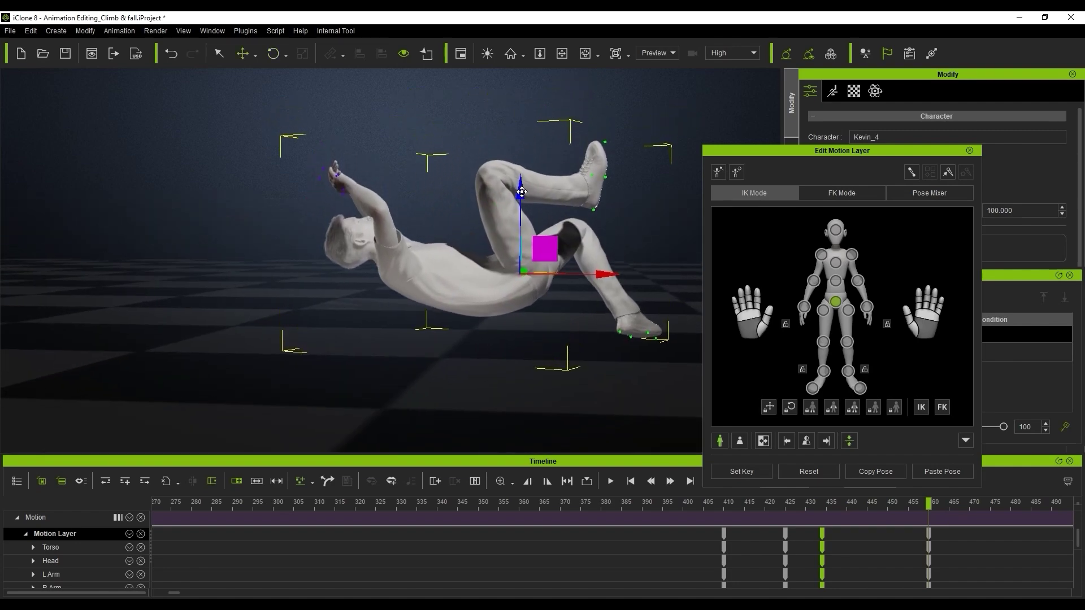
# Step: Fine-tune the hip rotation and position at frame 460 and bend the CC_Base_Spine02 and CC_Base_Spine01 bones in FK mode
pyautogui.moveTo(522, 191)
pyautogui.mouseDown(button='right')
pyautogui.moveTo(554, 196)
pyautogui.moveTo(534, 198)
pyautogui.mouseUp(button='right')
pyautogui.press('e')
pyautogui.moveTo(606, 310); pyautogui.dragTo(601, 320)
pyautogui.press('w')
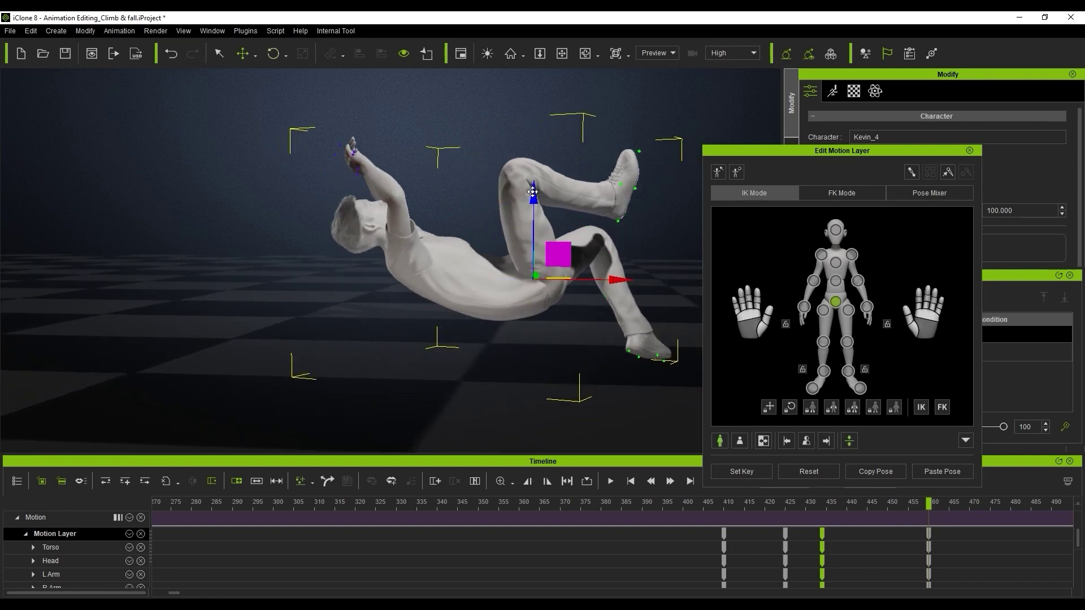
pyautogui.moveTo(559, 255); pyautogui.dragTo(597, 247)
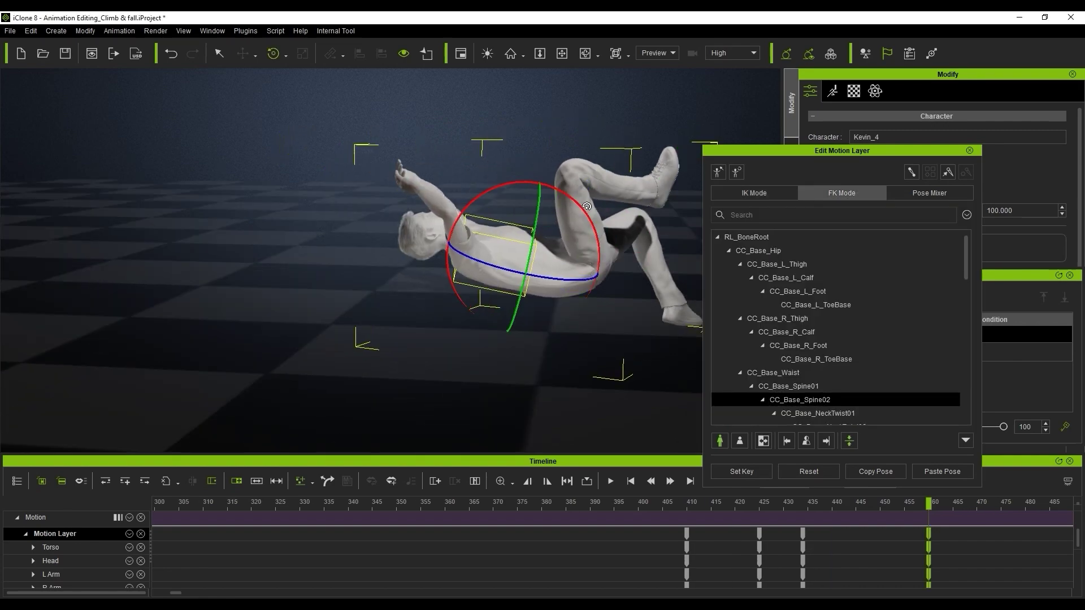
pyautogui.click(814, 387)
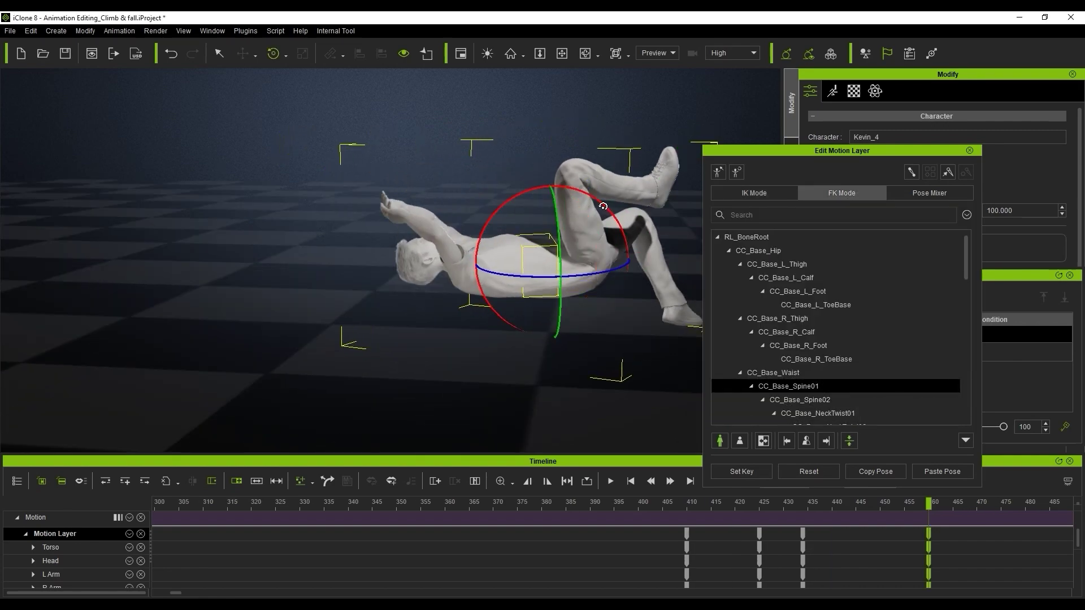
# Step: Reposition the left foot outward in IK mode at frame 460 and adjust its rotation
pyautogui.moveTo(614, 281); pyautogui.dragTo(635, 286)
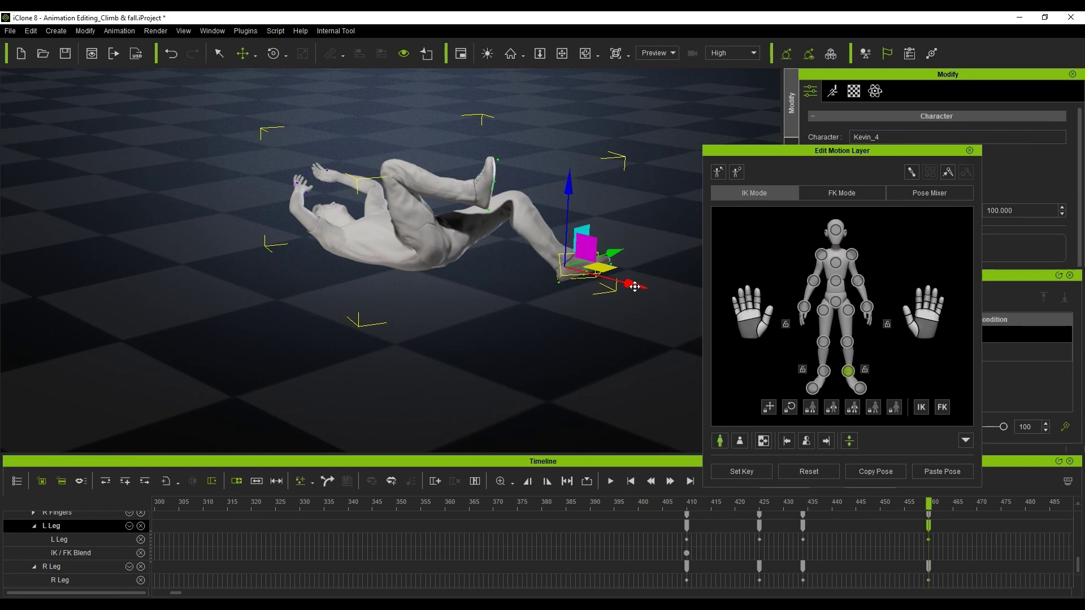
pyautogui.moveTo(627, 283); pyautogui.dragTo(412, 278, button='right')
pyautogui.press('e')
pyautogui.moveTo(411, 278); pyautogui.dragTo(444, 283, button='middle')
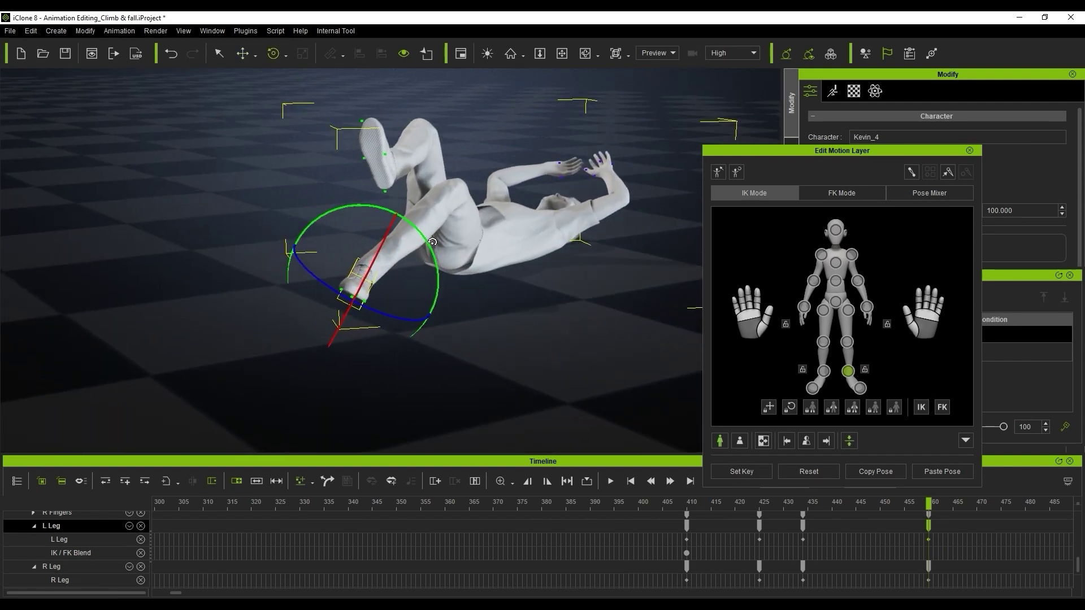
# Step: Reposition the right foot in IK mode at frame 460, checking its placement against the other leg from several angles
pyautogui.moveTo(528, 283); pyautogui.dragTo(478, 284, button='right')
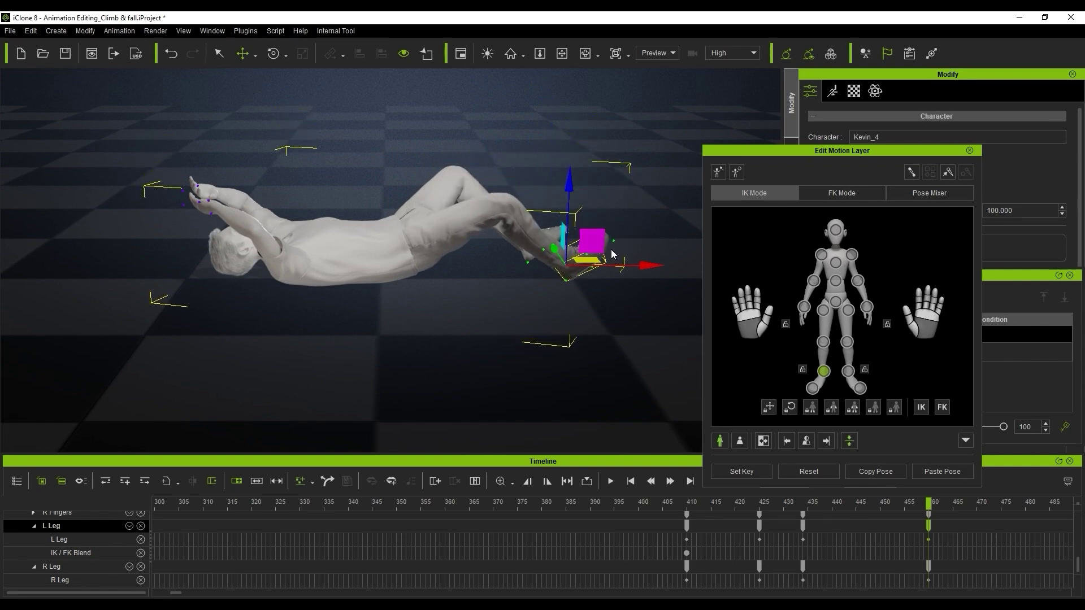
pyautogui.moveTo(612, 254); pyautogui.dragTo(499, 310, button='right')
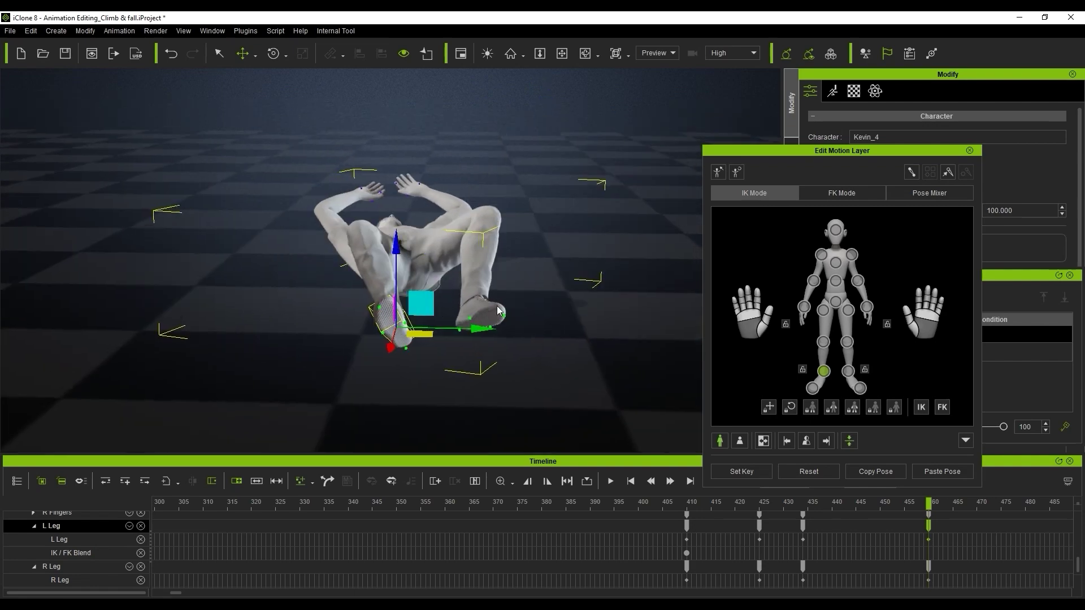
pyautogui.moveTo(402, 299); pyautogui.dragTo(585, 256, button='right')
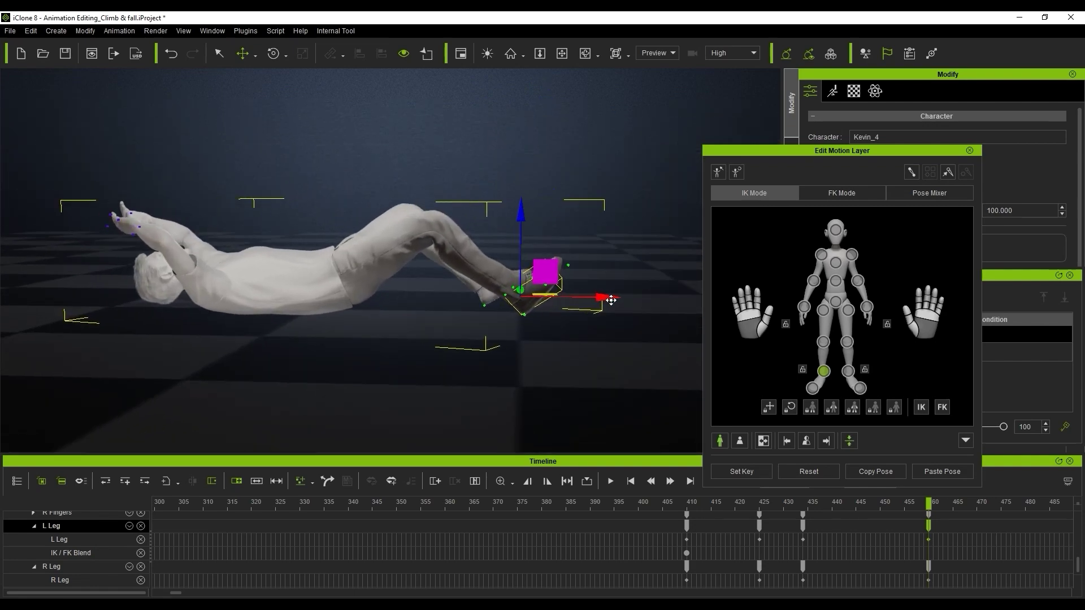
# Step: Rotate the right shoulder and elbow at frame 460 to bring the arm down toward the floor
pyautogui.click(820, 254)
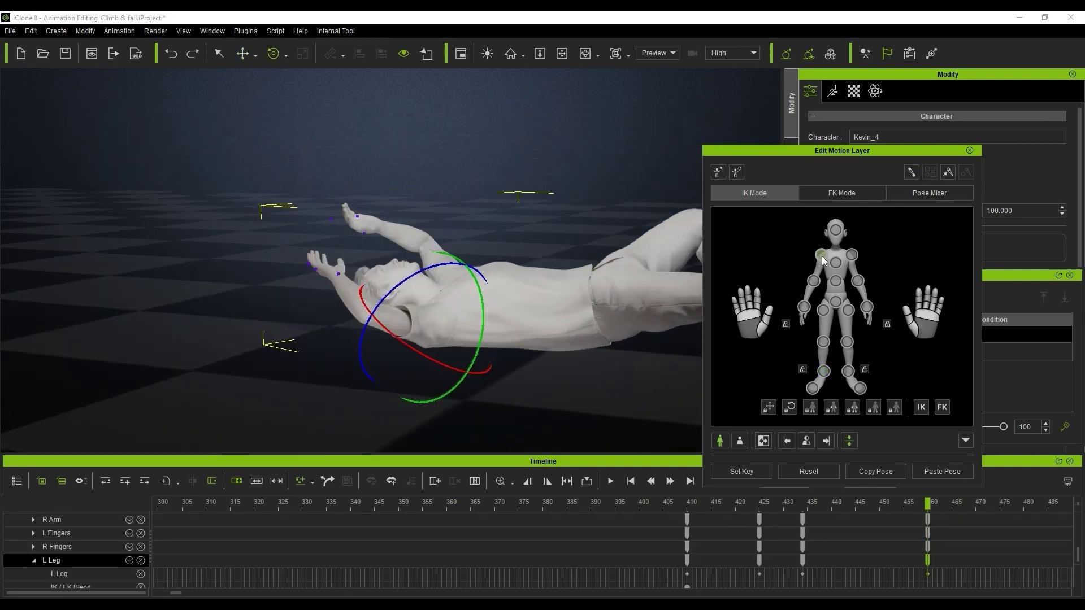
pyautogui.moveTo(419, 272); pyautogui.dragTo(443, 257)
pyautogui.moveTo(444, 257); pyautogui.dragTo(650, 298, button='right')
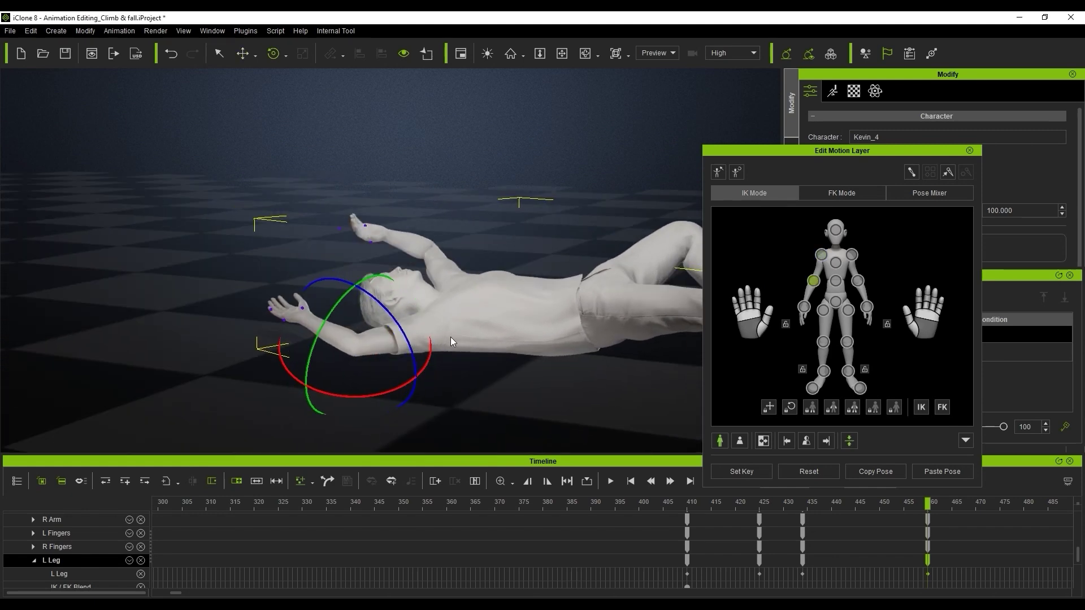
pyautogui.moveTo(452, 342); pyautogui.dragTo(685, 387, button='right')
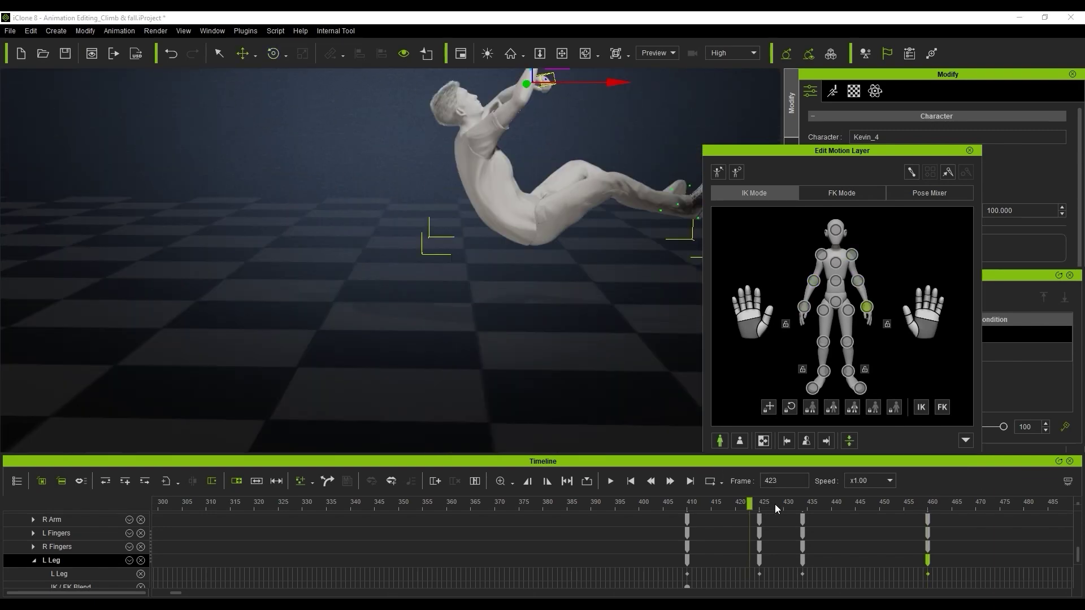
# Step: At frame 434, reposition the left hand and rotate the right arm joints to spread the arms during the fall
pyautogui.click(807, 505)
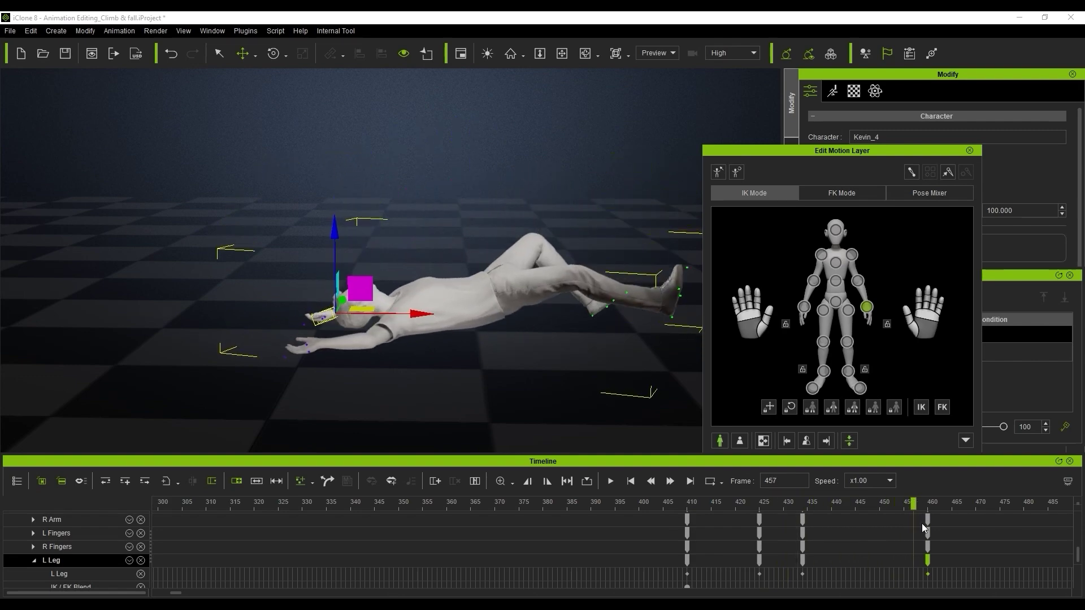
pyautogui.click(803, 519)
pyautogui.moveTo(325, 224); pyautogui.dragTo(311, 222)
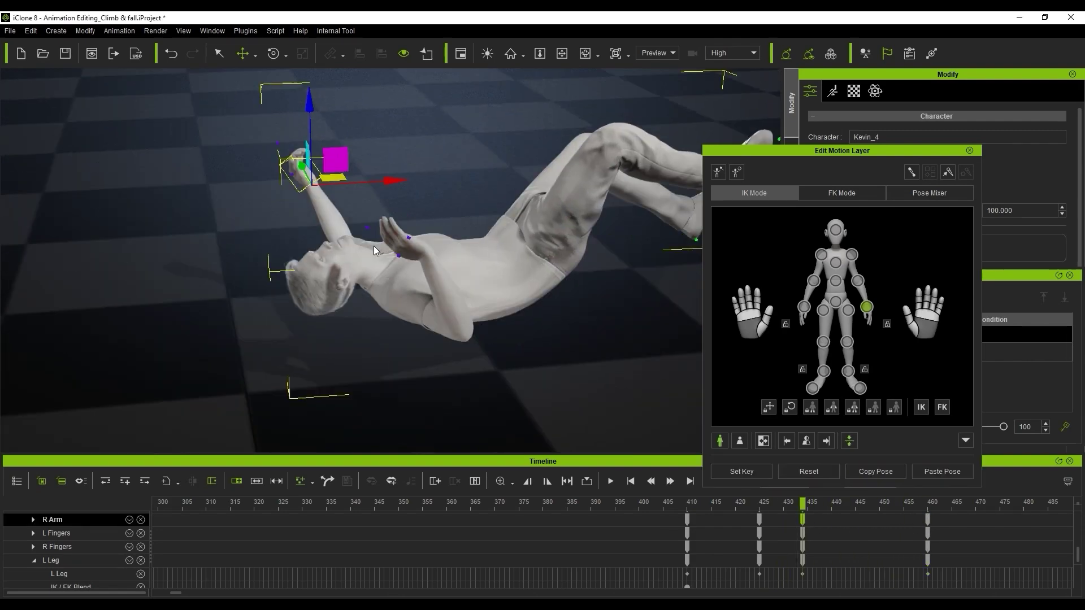
pyautogui.moveTo(325, 169); pyautogui.dragTo(363, 168)
pyautogui.moveTo(363, 168); pyautogui.dragTo(328, 168)
pyautogui.moveTo(397, 263); pyautogui.dragTo(395, 262)
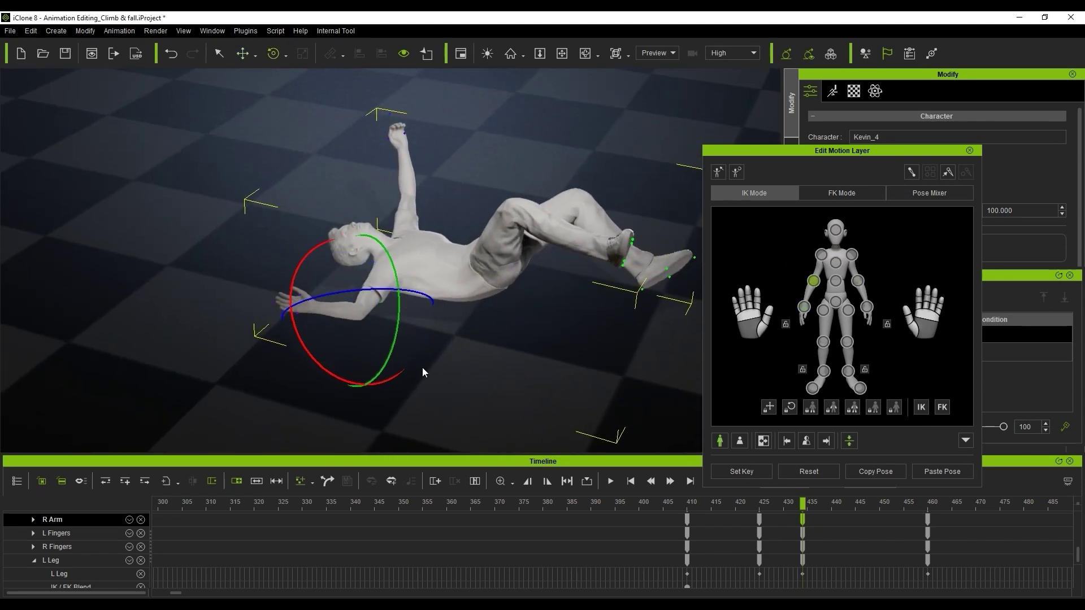
pyautogui.click(823, 256)
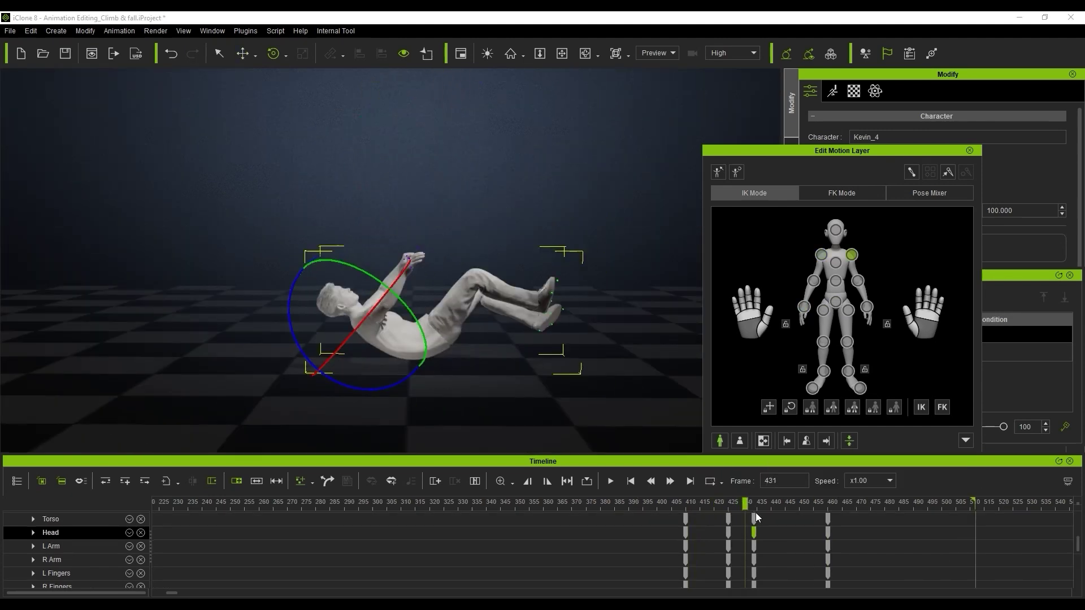
# Step: Review the fall, then shift the L Arm and R Arm keys from frames 434 and 460 to frames 437 and 463
pyautogui.moveTo(792, 516); pyautogui.dragTo(757, 521)
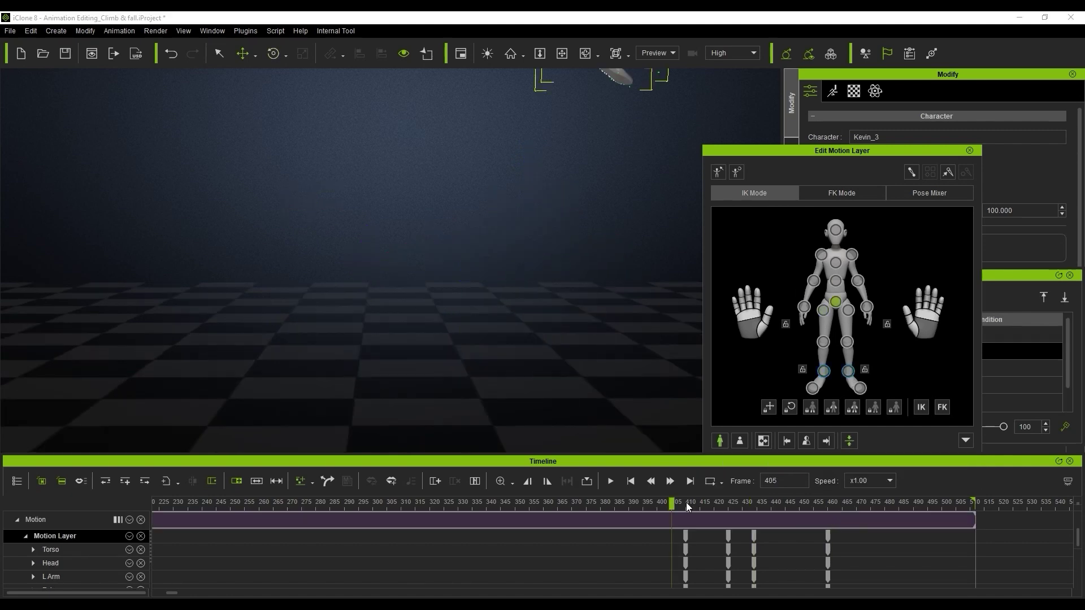
pyautogui.moveTo(674, 504); pyautogui.dragTo(833, 519)
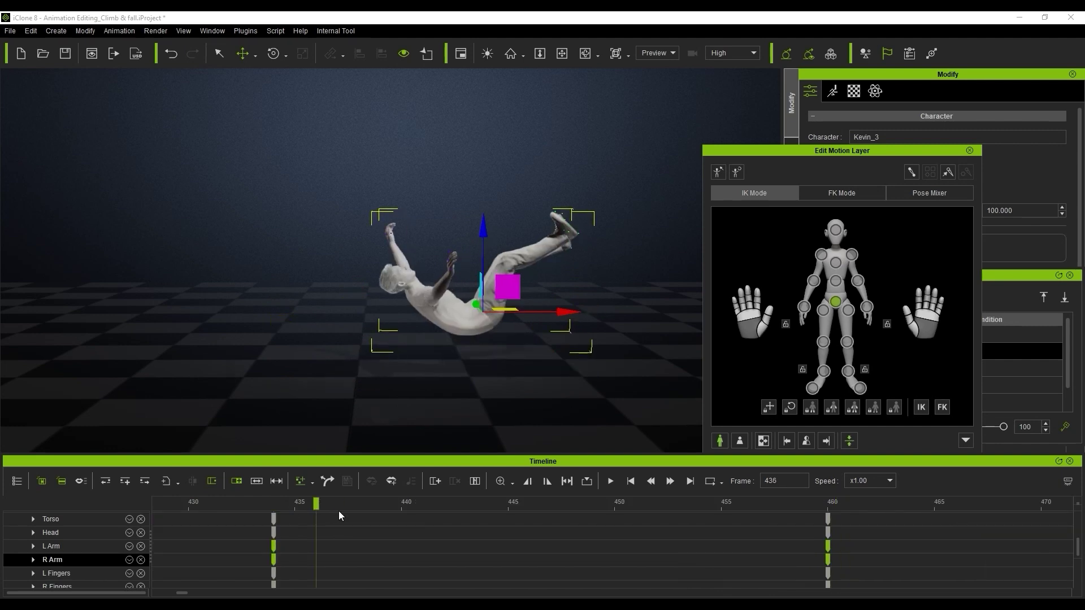
pyautogui.moveTo(338, 509); pyautogui.dragTo(337, 530)
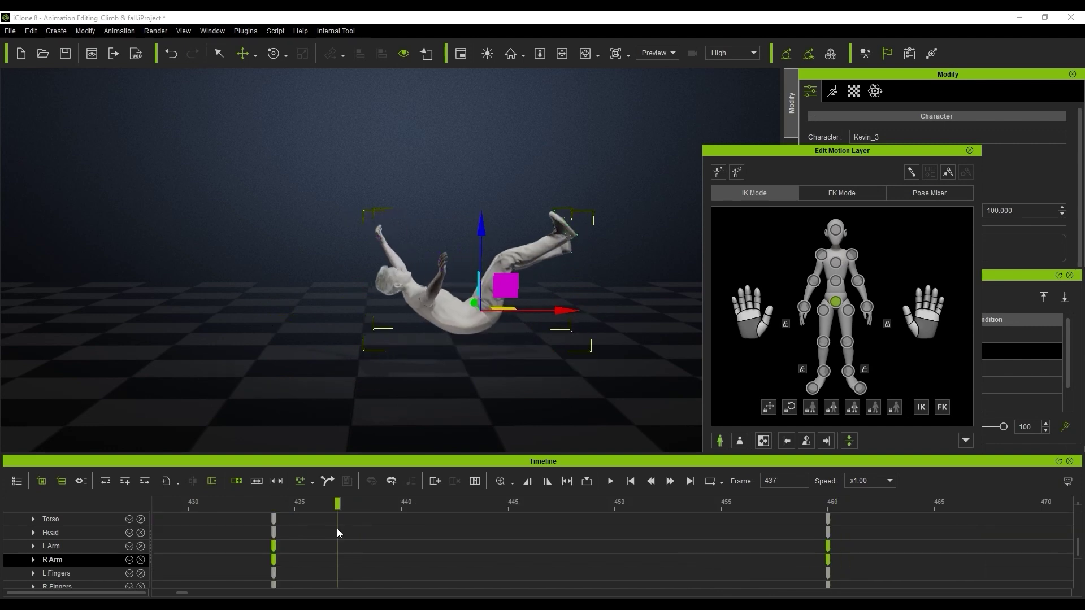
pyautogui.moveTo(274, 548); pyautogui.dragTo(341, 555)
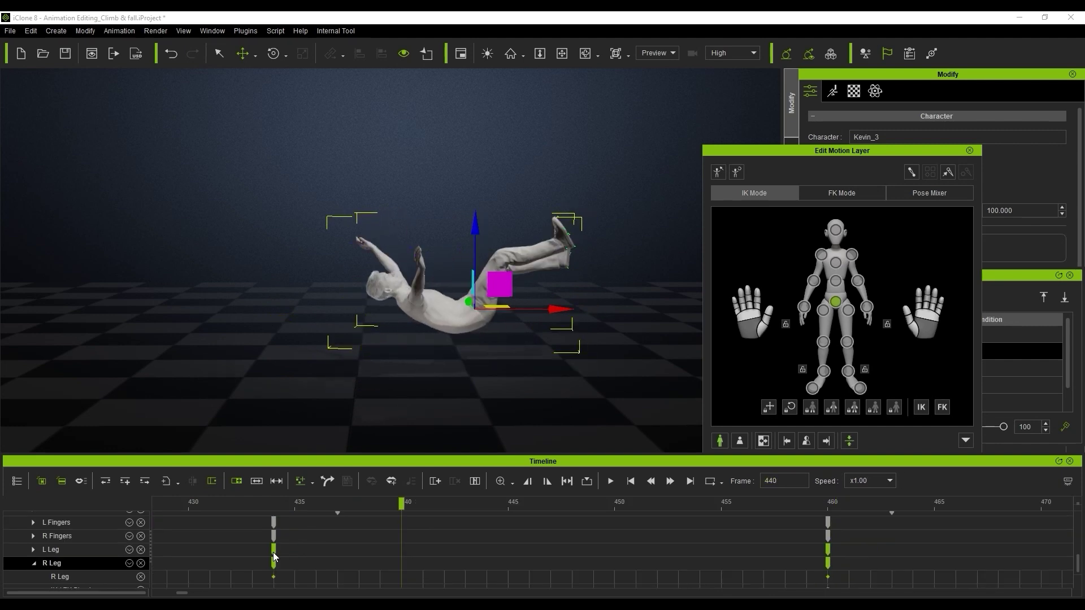
# Step: Shift the L Leg and R Leg keys from frames 434 and 460 to frames 440 and 466 and scrub through the fall
pyautogui.moveTo(274, 553); pyautogui.dragTo(404, 555)
pyautogui.keyDown('ctrl'); pyautogui.scroll(-5, 403, 540); pyautogui.keyUp('ctrl')
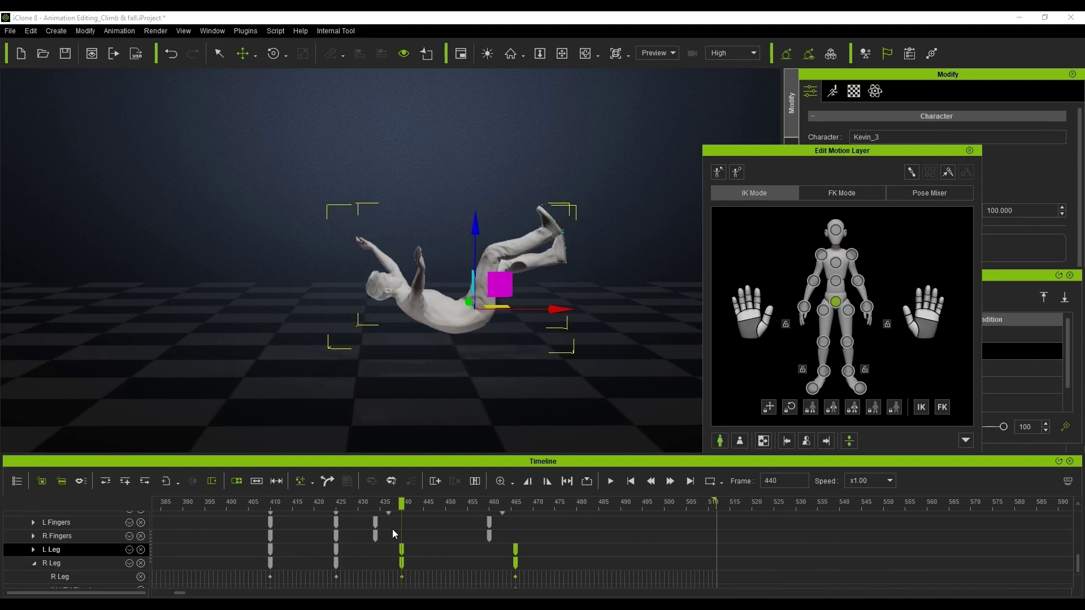
pyautogui.moveTo(315, 505); pyautogui.dragTo(560, 509)
# Step: Delay only the R Leg keys to frames 442 and 468 and scrub through the result
pyautogui.click(401, 564)
pyautogui.keyDown('ctrl'); pyautogui.click(515, 564); pyautogui.keyUp('ctrl')
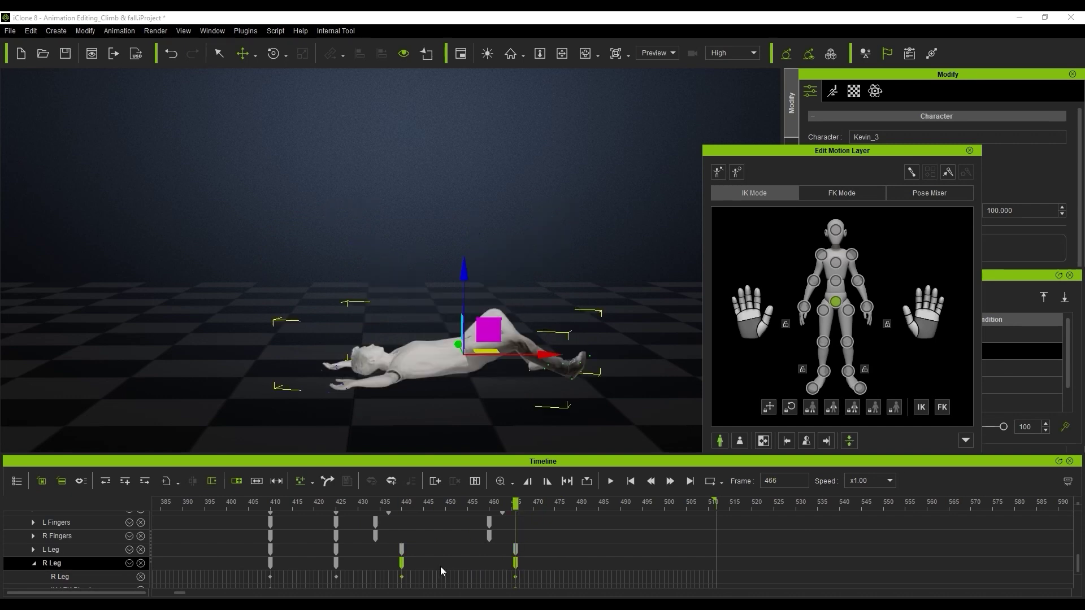
pyautogui.moveTo(402, 563); pyautogui.dragTo(411, 564)
pyautogui.moveTo(263, 508); pyautogui.dragTo(547, 505)
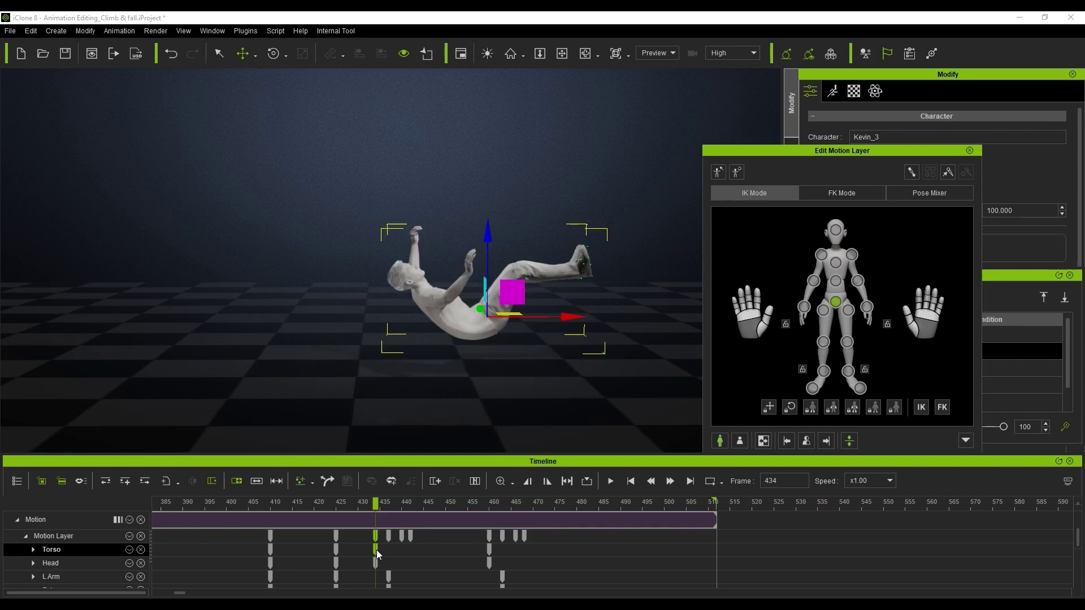
# Step: Open the transition curve presets for the Torso key at frame 434 and play back the fall
pyautogui.rightClick(375, 562)
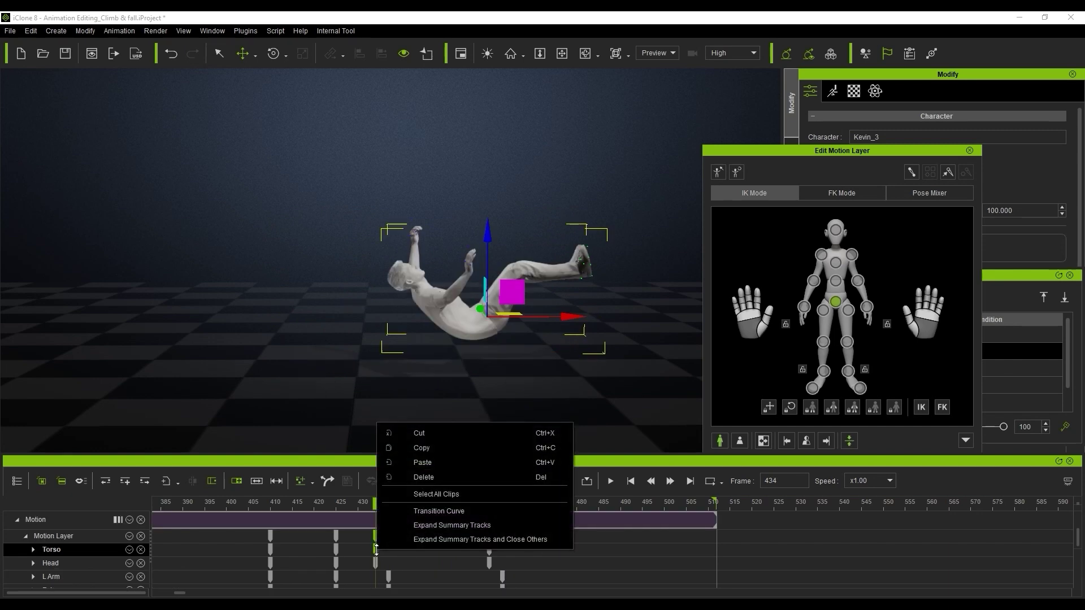
pyautogui.click(443, 511)
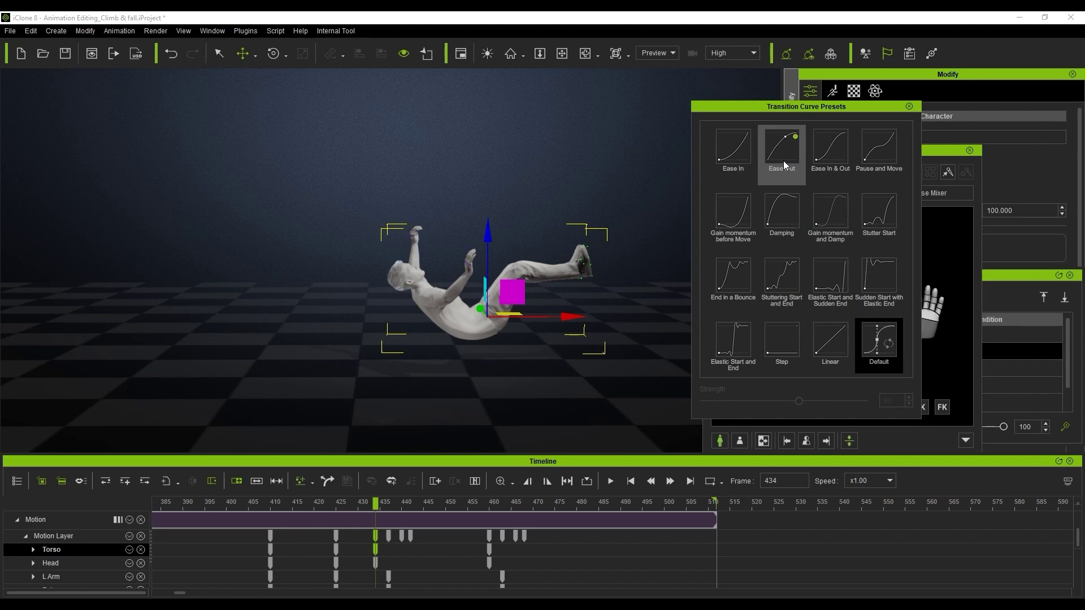
pyautogui.press('space')
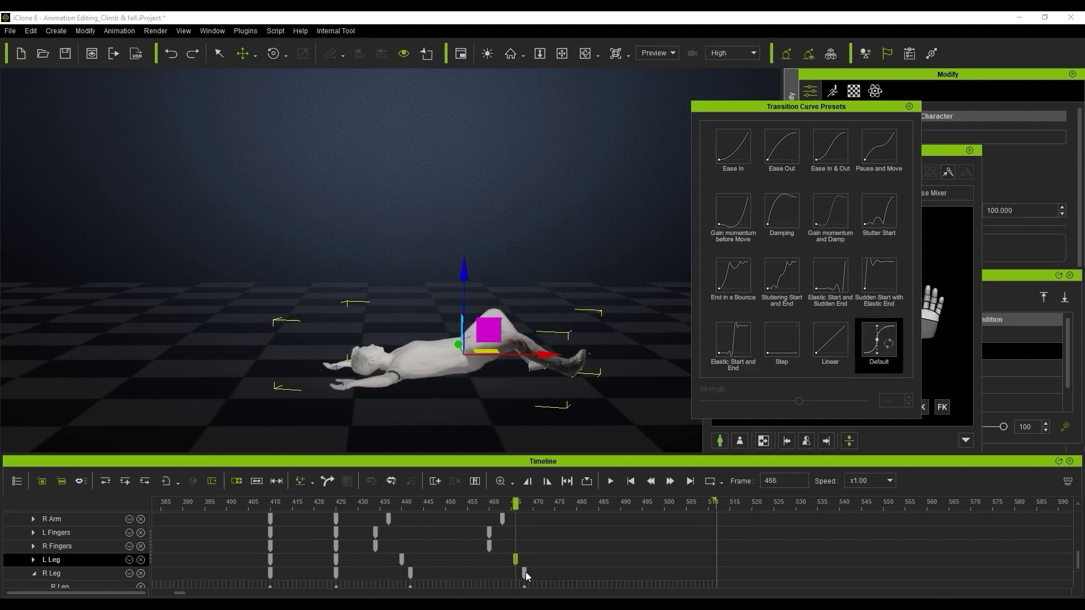
# Step: Apply the Ease In transition curve to the L Leg key at frame 466 and the R Leg key at 468, and play the motion
pyautogui.click(525, 572)
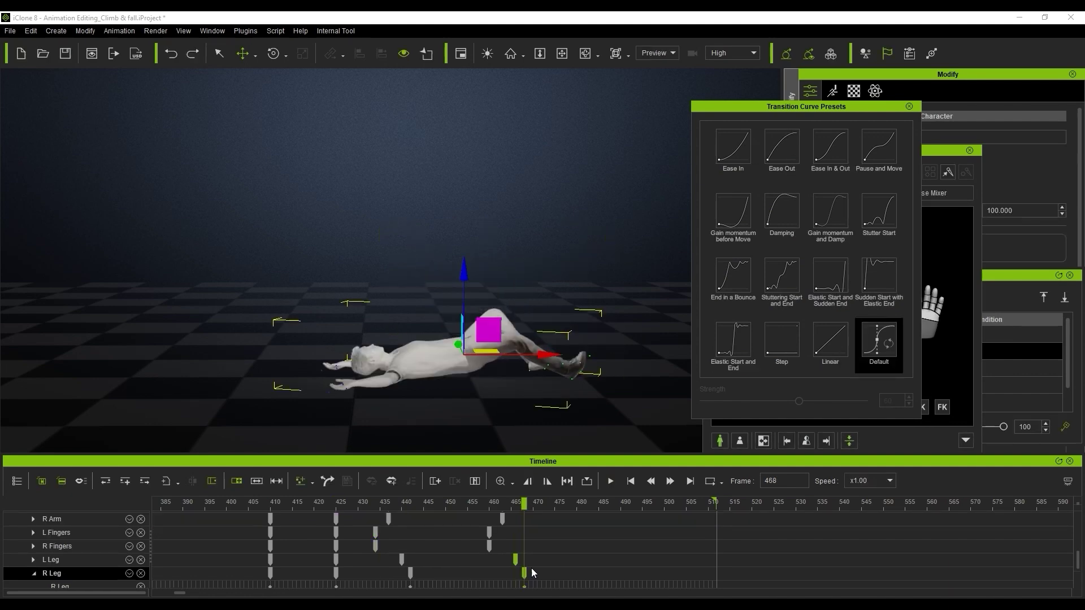
pyautogui.click(745, 154)
pyautogui.press('space')
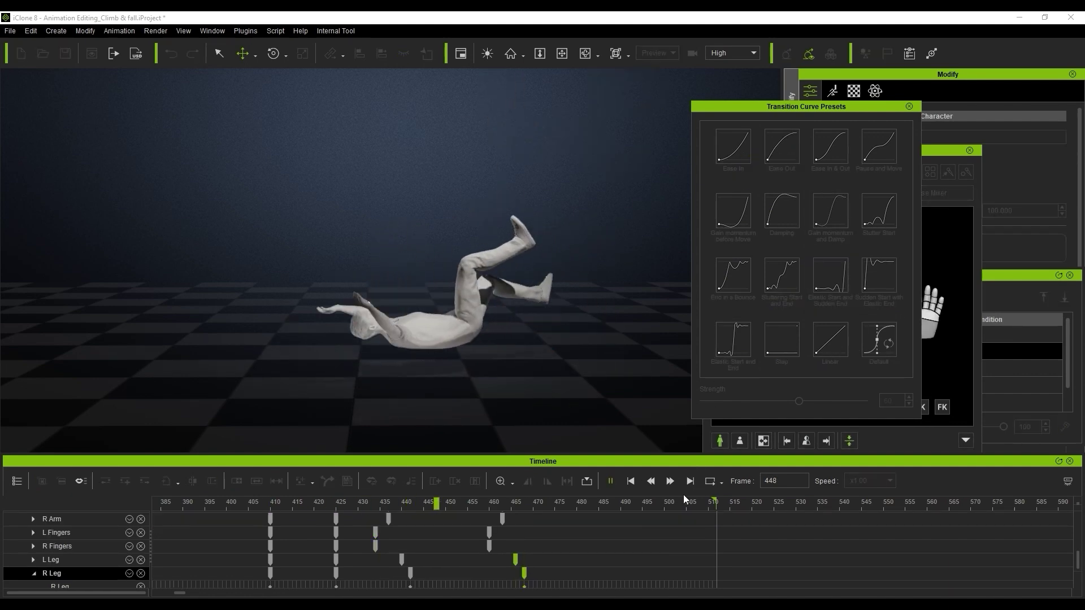